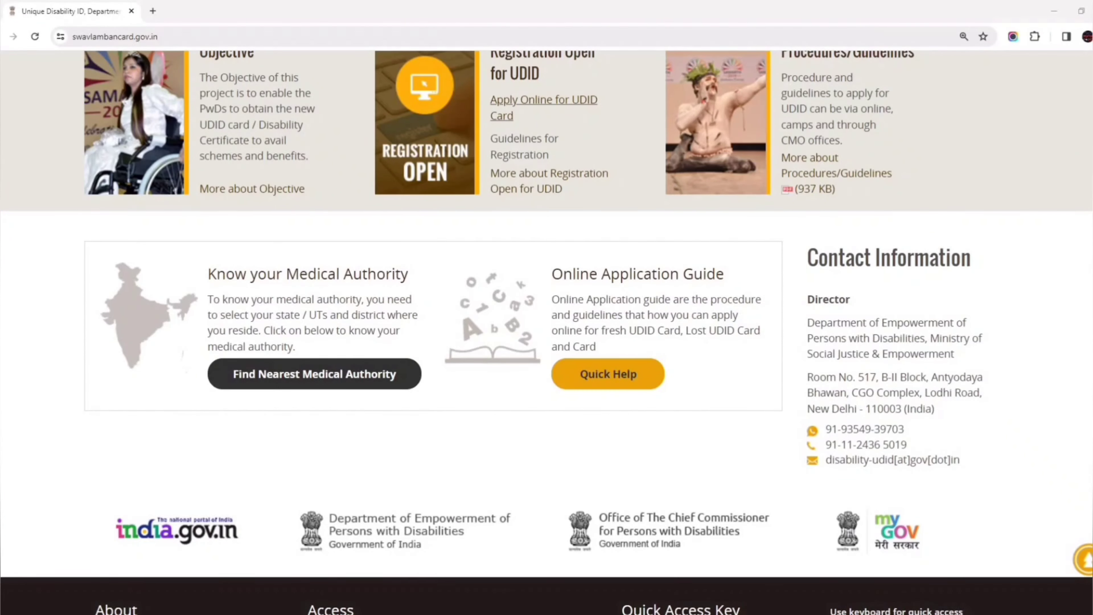
Return to the top of the home page and start the Disability Certificate & UDID Card application.
scroll(547, 332, "up", 3)
scroll(547, 332, "up", 3)
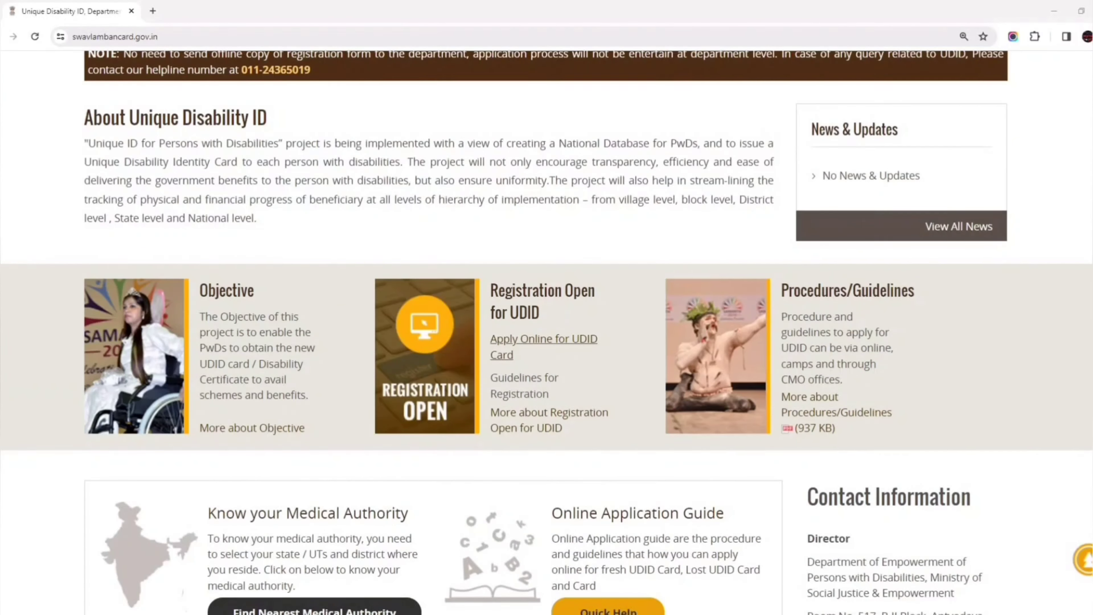
scroll(547, 332, "up", 10)
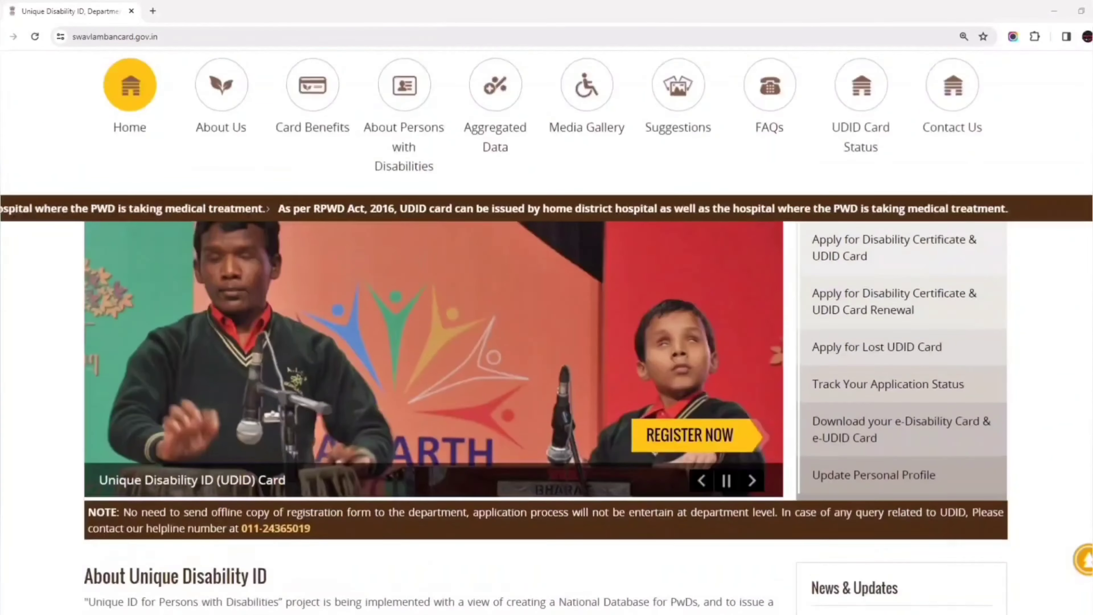
scroll(546, 332, "up", 2)
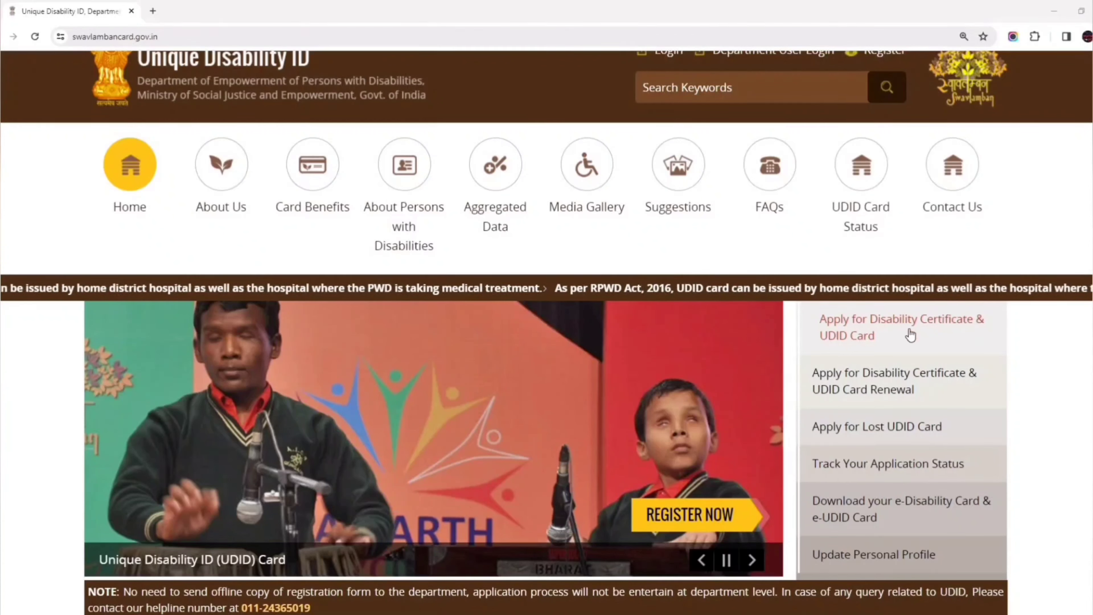
left_click(893, 325)
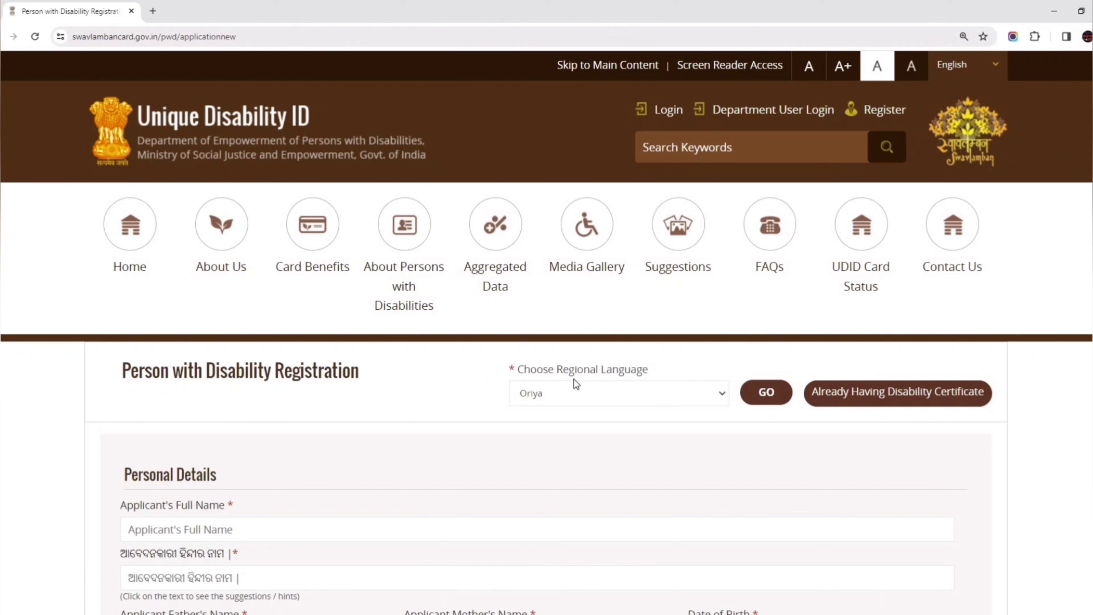
left_click(602, 396)
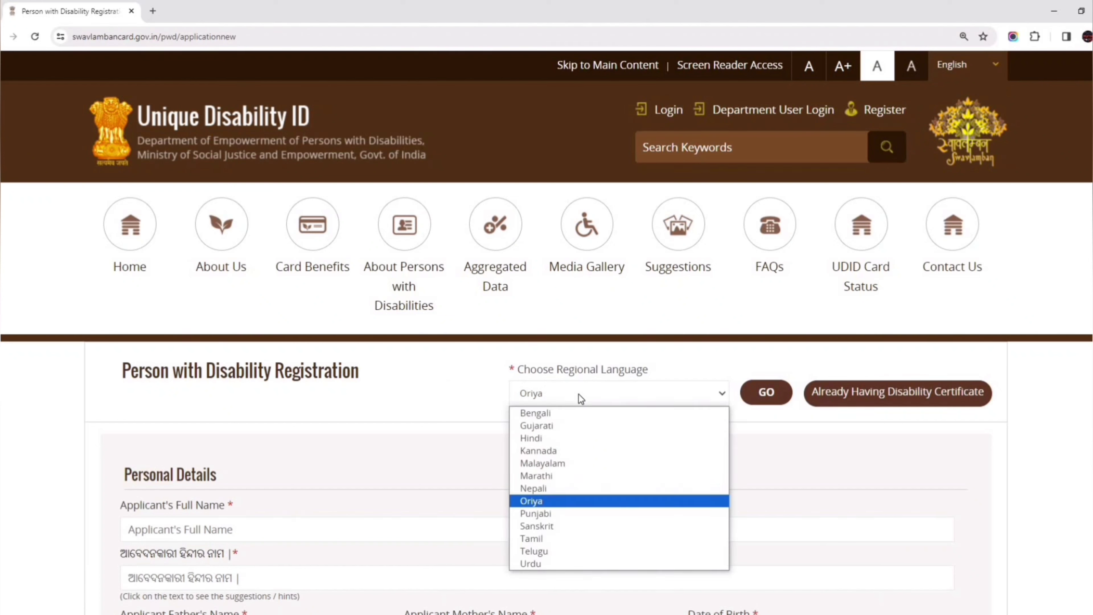
left_click(534, 501)
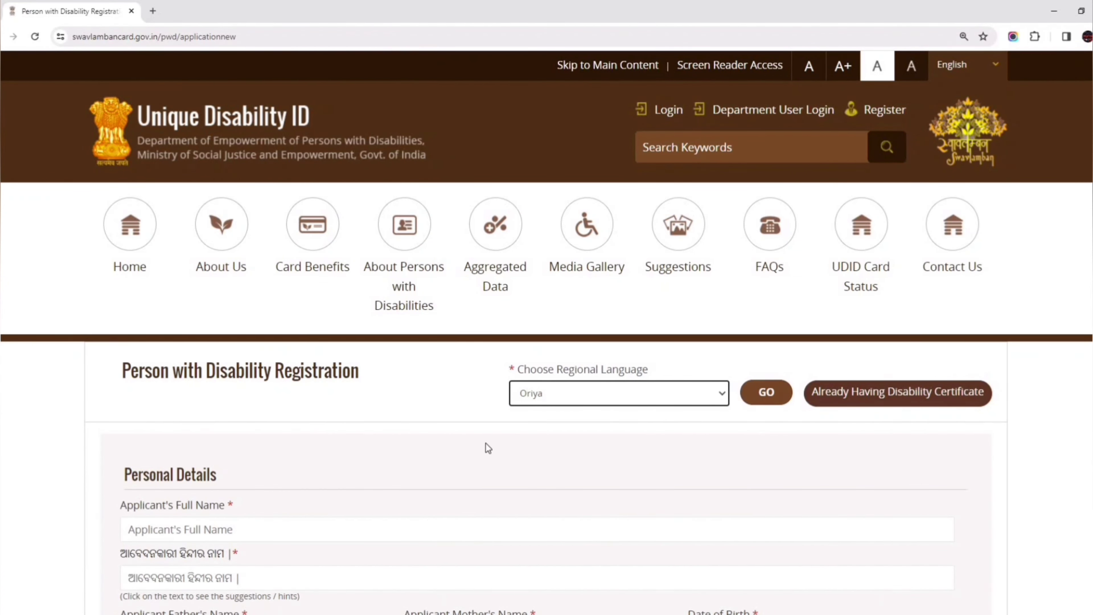
scroll(489, 448, "down", 7)
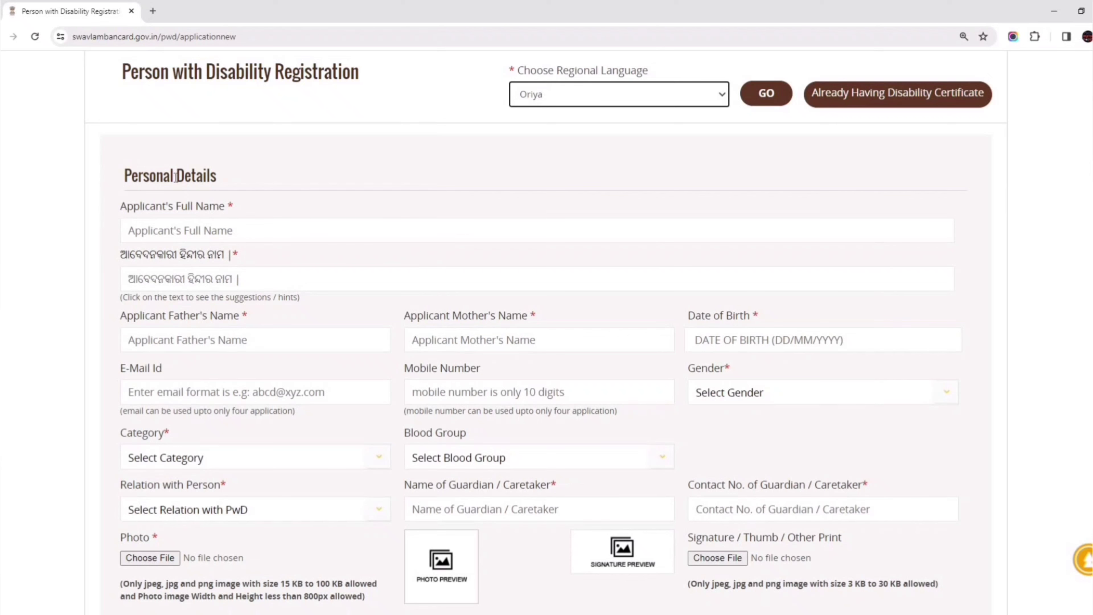
Enter the applicant's full name in English and Oriya, then the father's name.
left_click(247, 187)
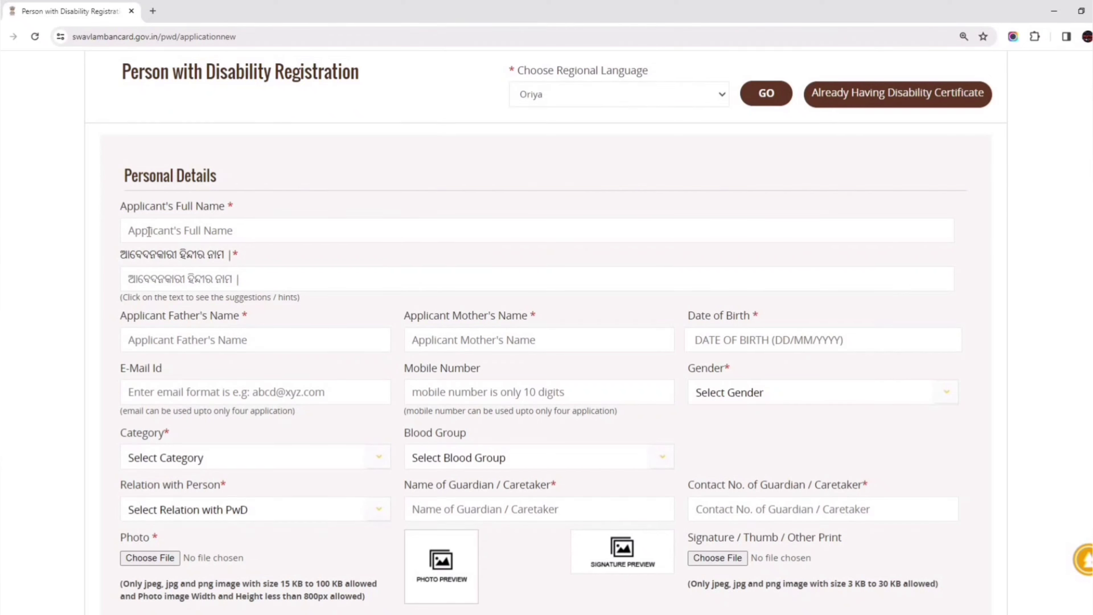
left_click(160, 231)
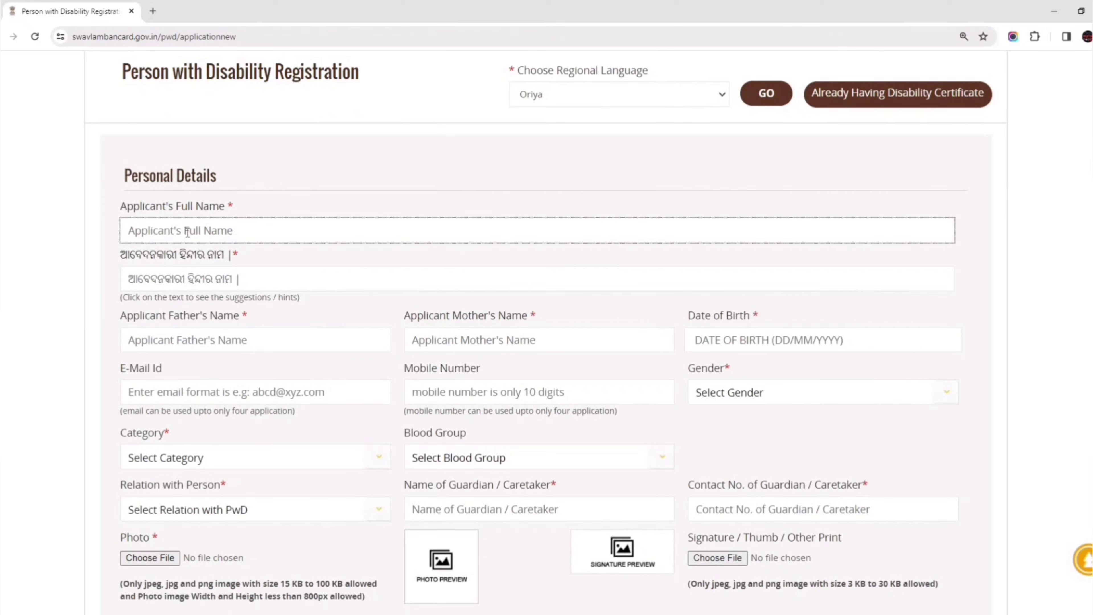
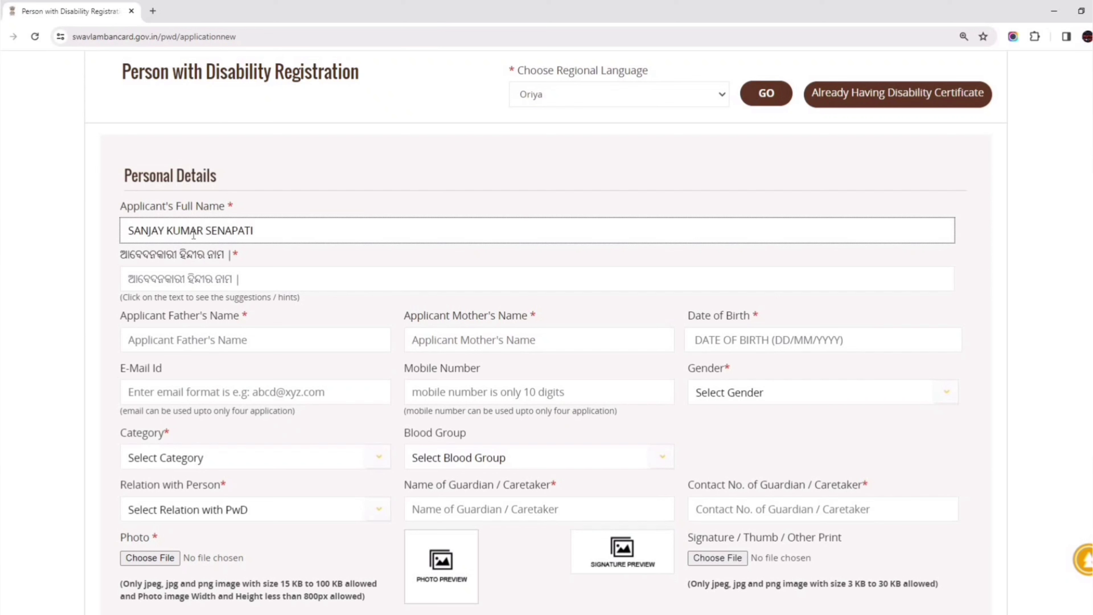
left_click(154, 282)
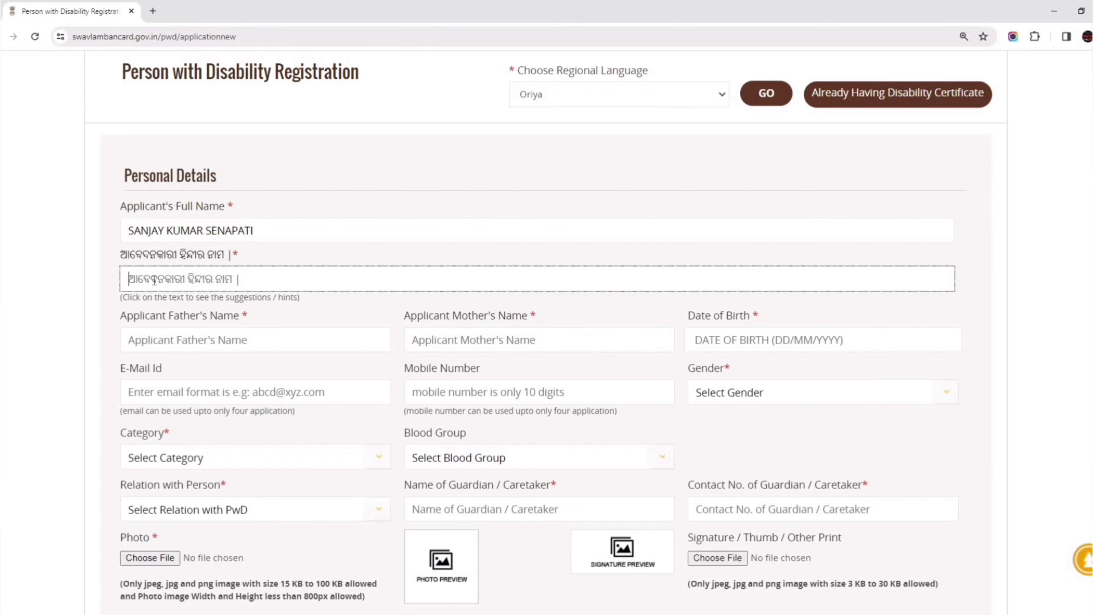
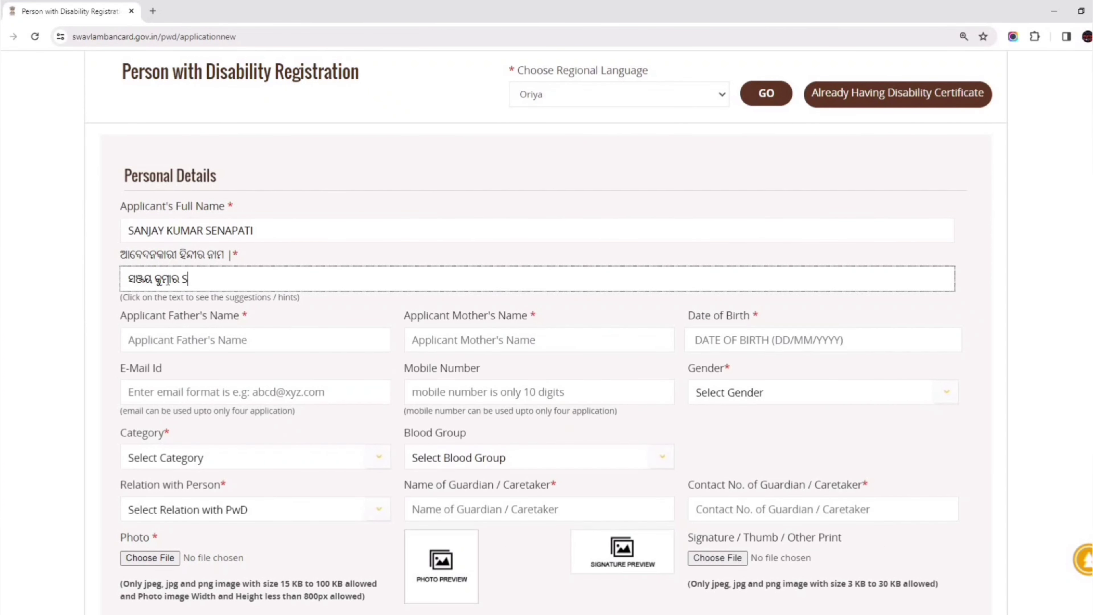
key("Tab")
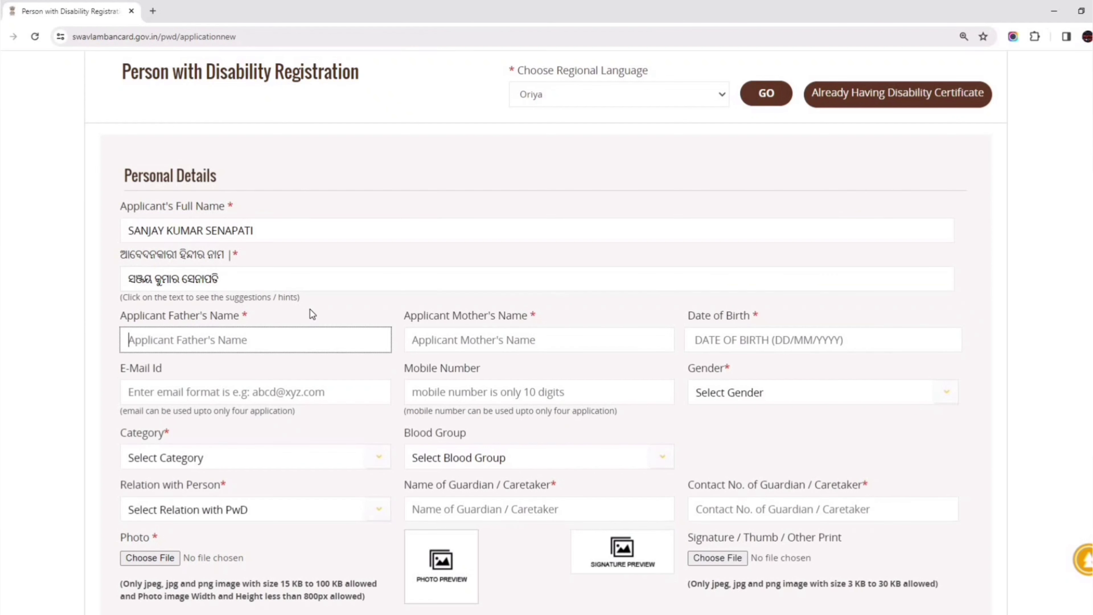
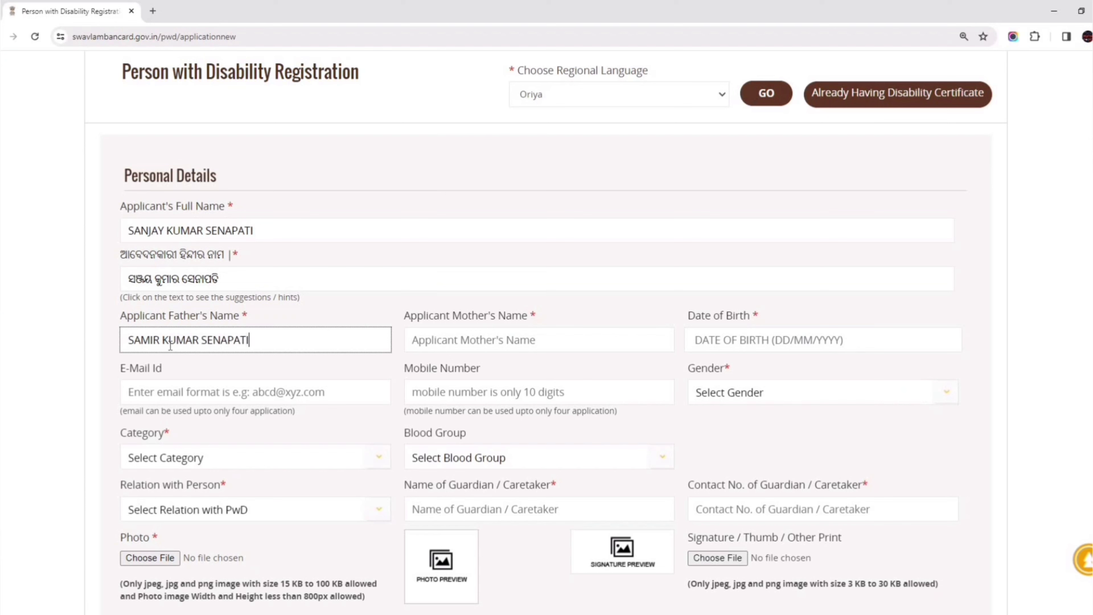
left_click(406, 358)
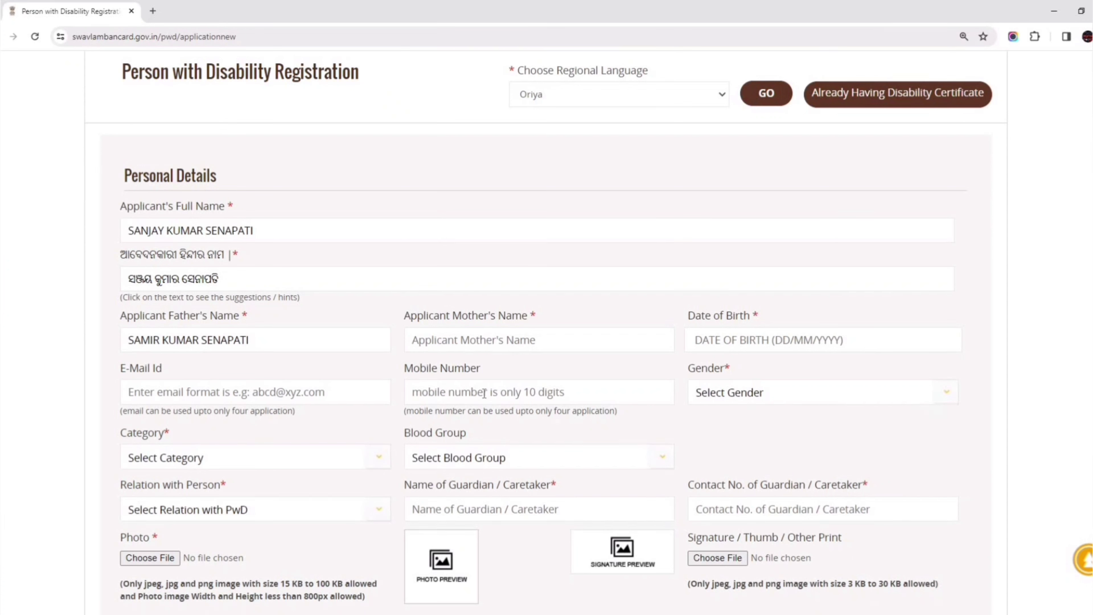
Set gender to Male and category to General, leaving Blood Group unselected.
left_click(732, 397)
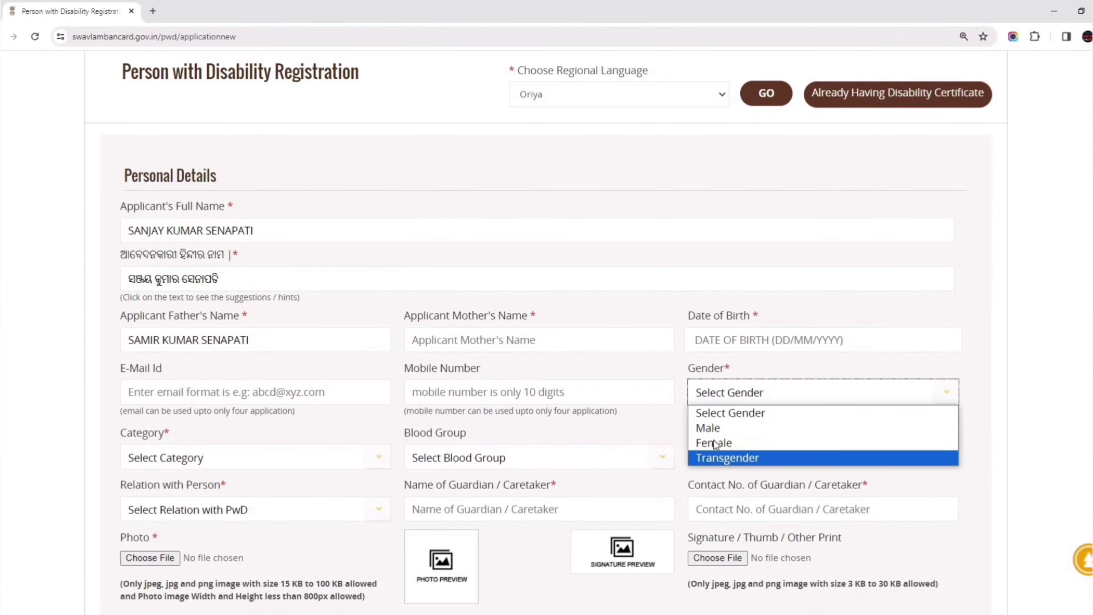
left_click(712, 429)
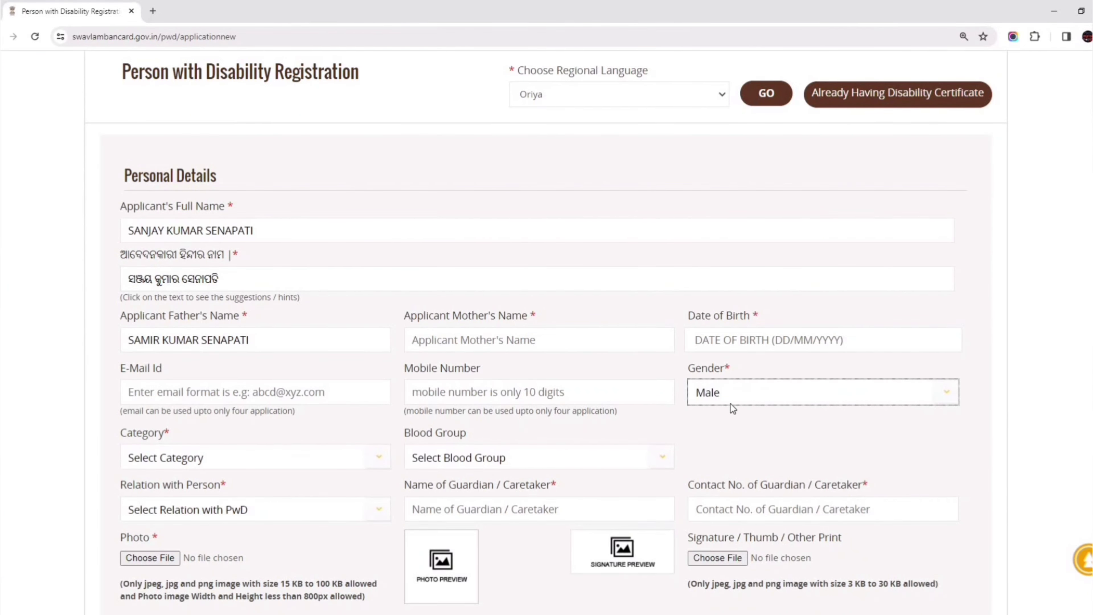
scroll(760, 396, "down", 5)
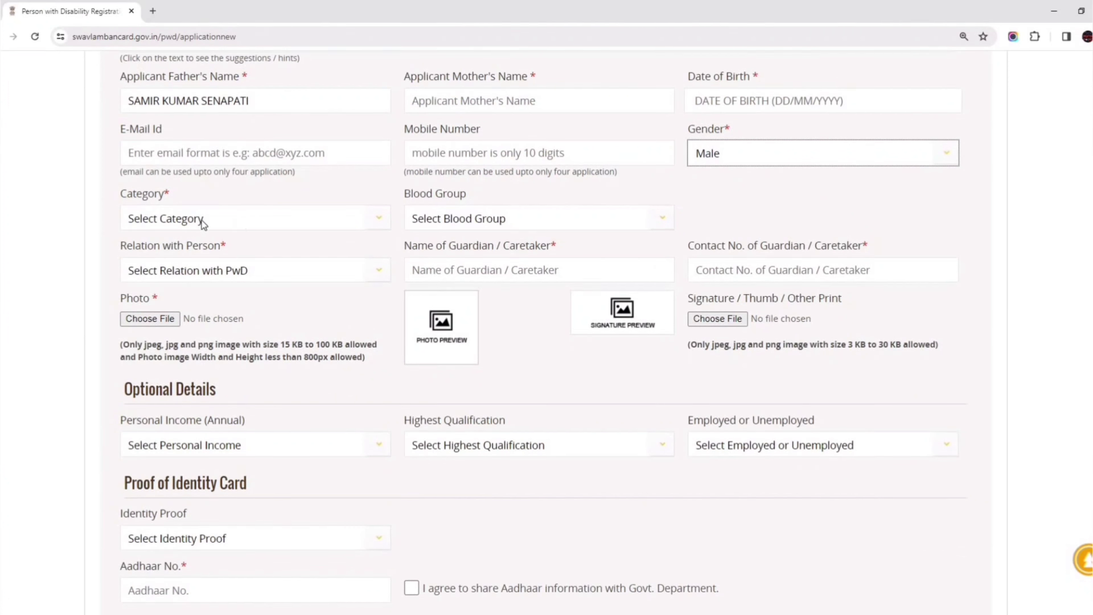
left_click(179, 222)
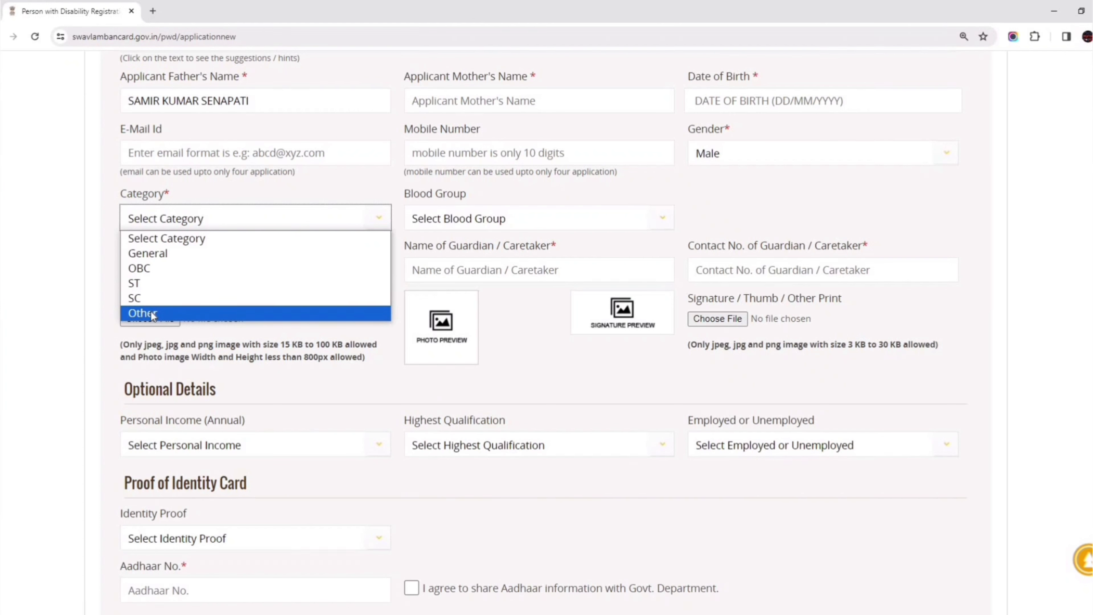
left_click(157, 253)
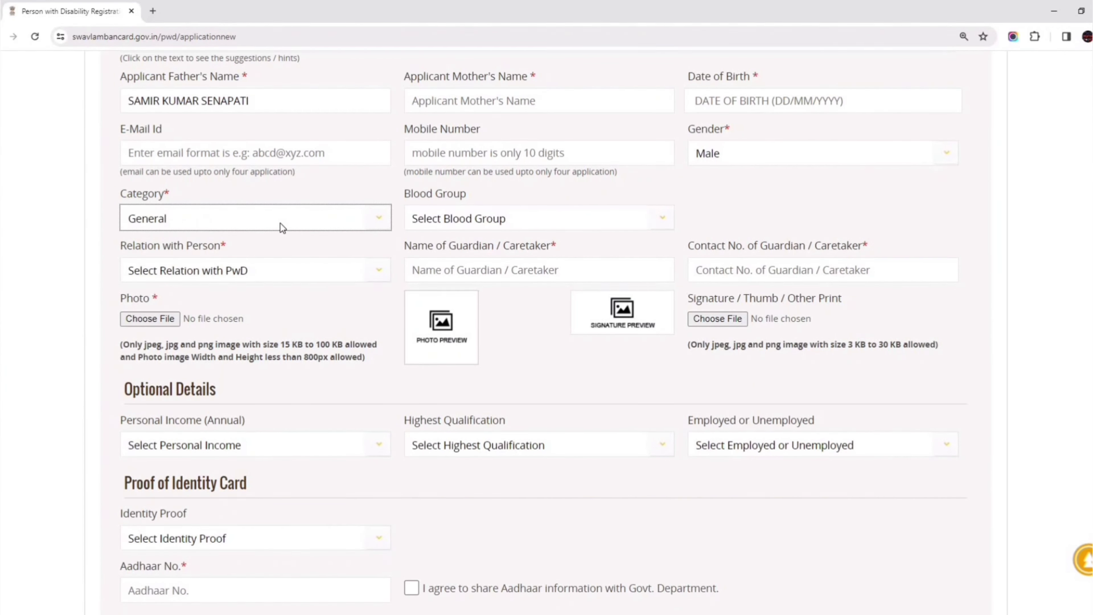
left_click(494, 221)
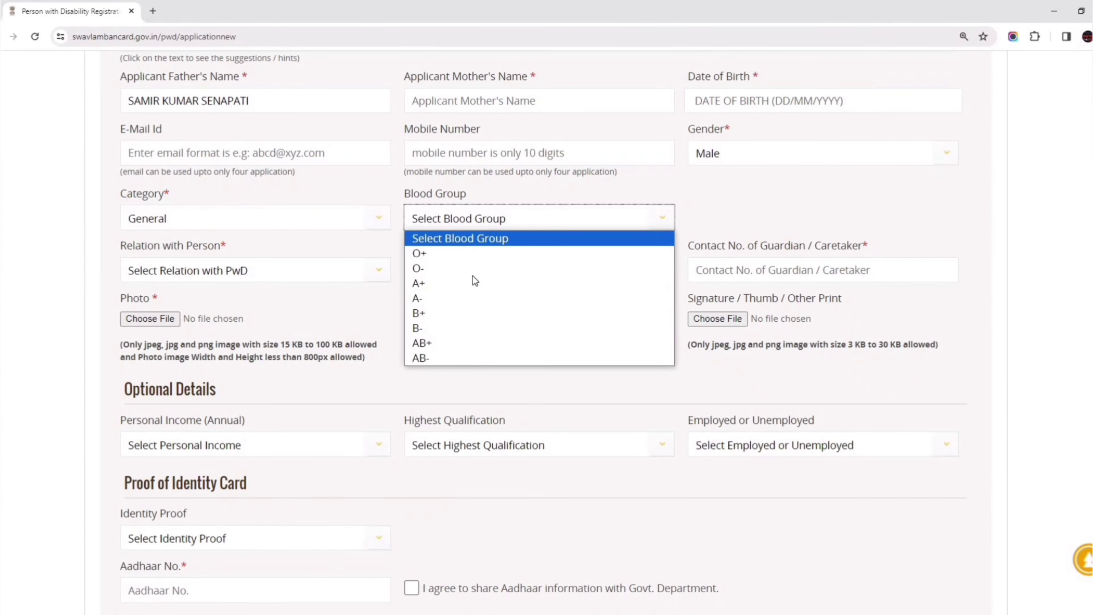
left_click(451, 224)
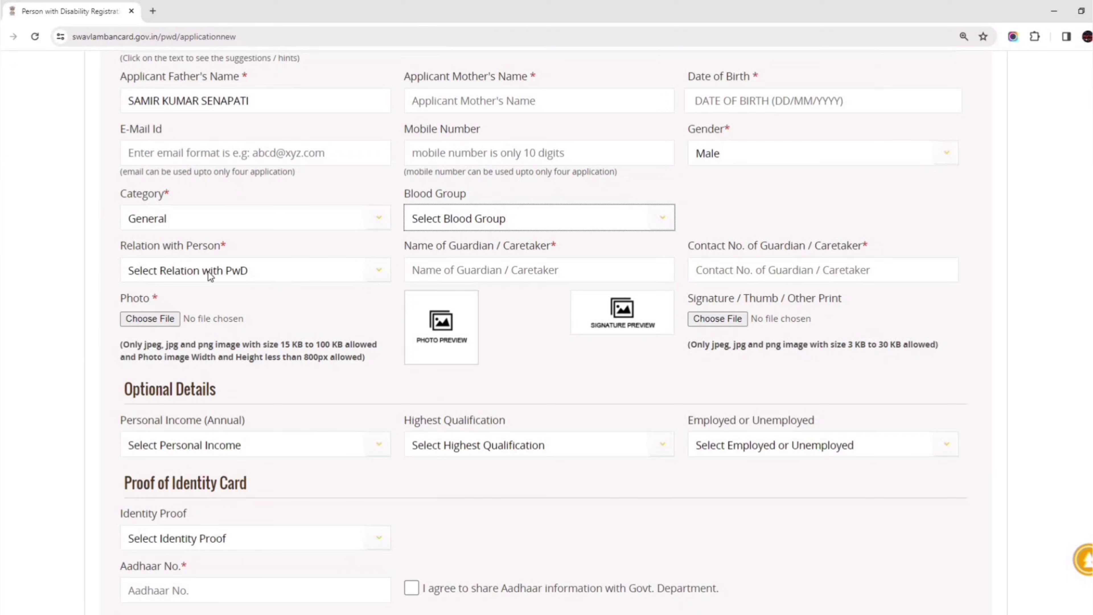
Set Relation with Person to Father and enter the guardian's name.
left_click(182, 271)
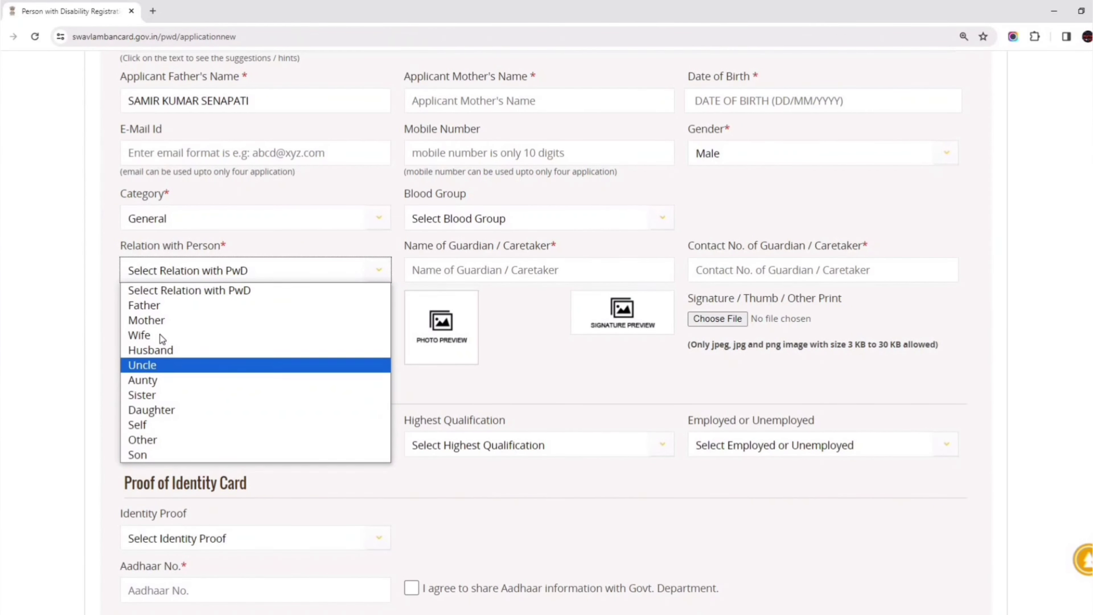
left_click(153, 306)
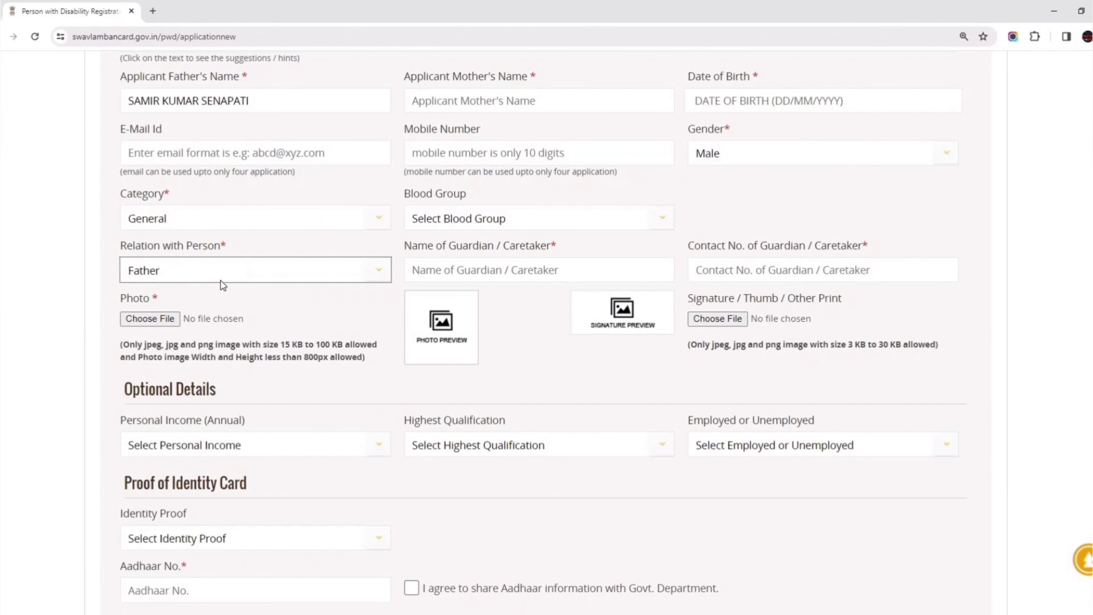
left_click(479, 270)
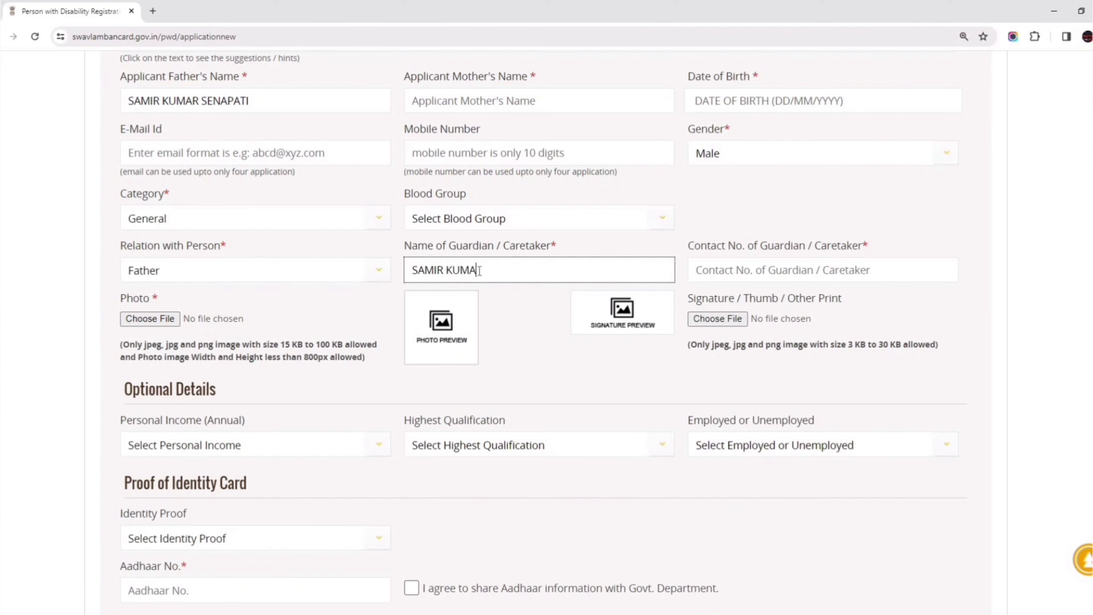
left_click(707, 248)
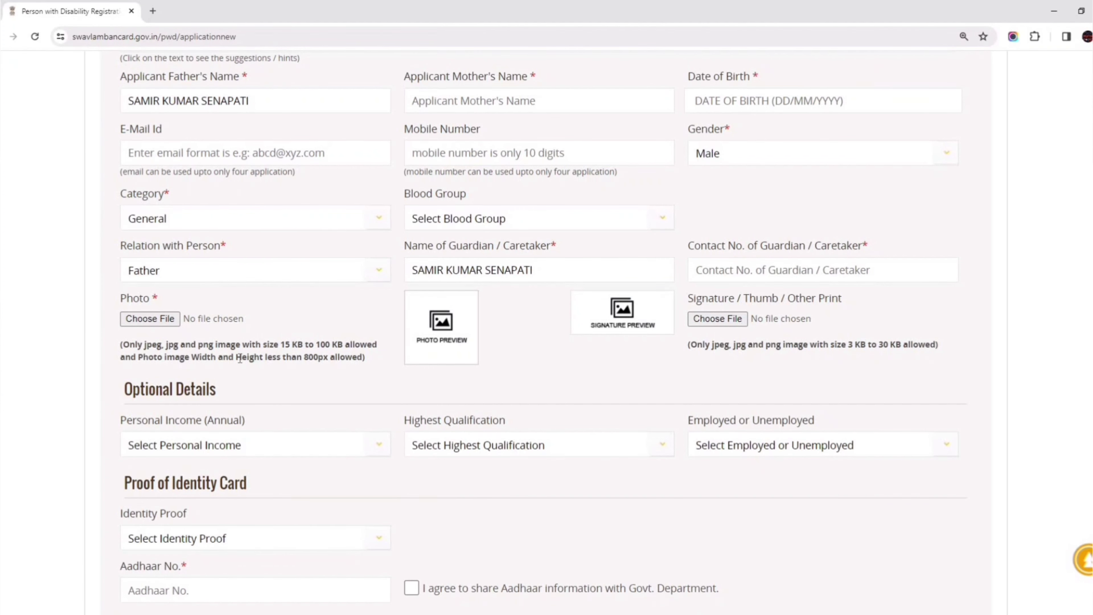
Attach photo.jpg as the applicant's photo and sign.jpg as the signature.
left_click(149, 318)
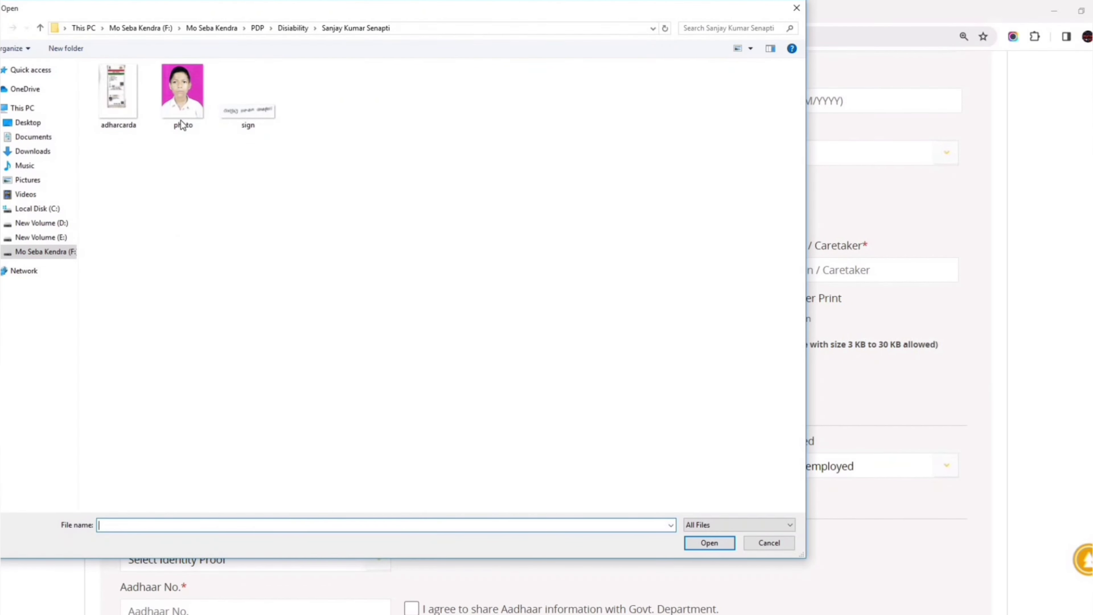
double_click(183, 96)
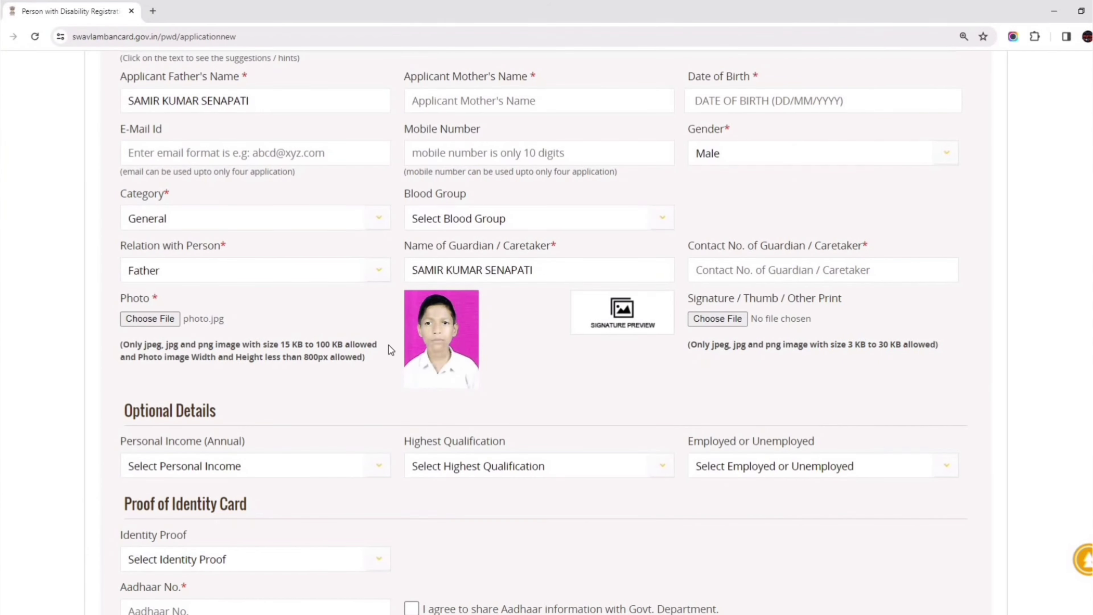
left_click(718, 319)
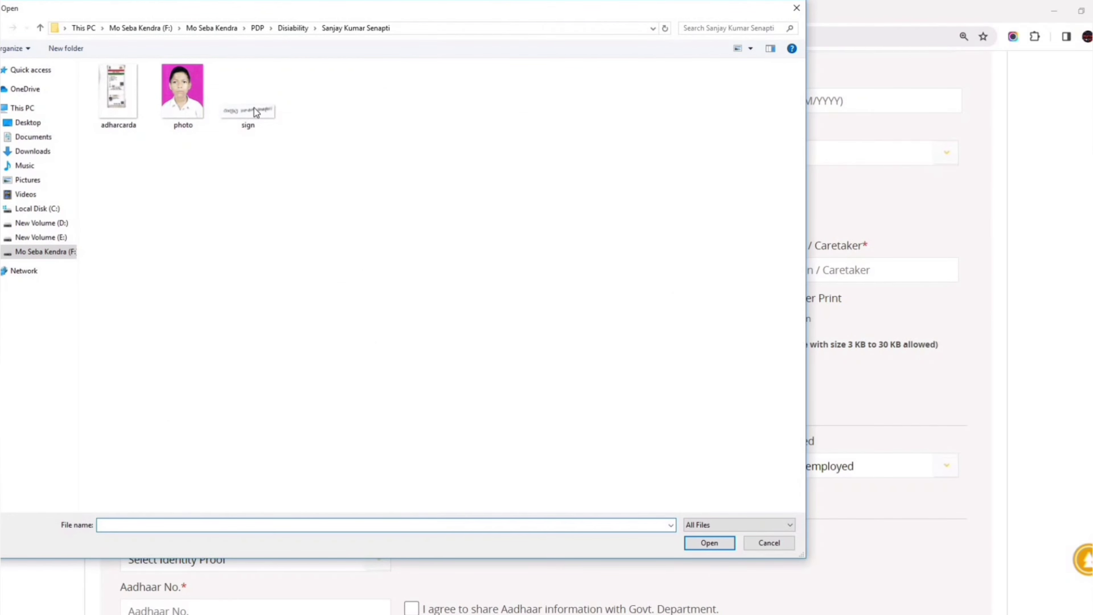
double_click(256, 113)
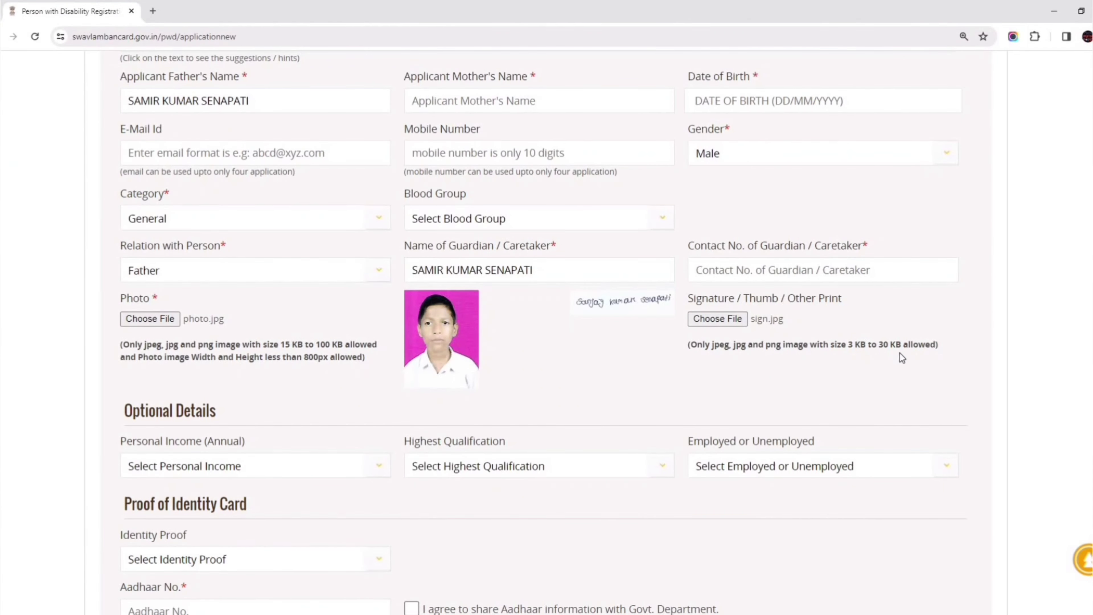
Set income to Below 10000, qualification to Primary, and employment status to Unemployed.
scroll(732, 351, "down", 6)
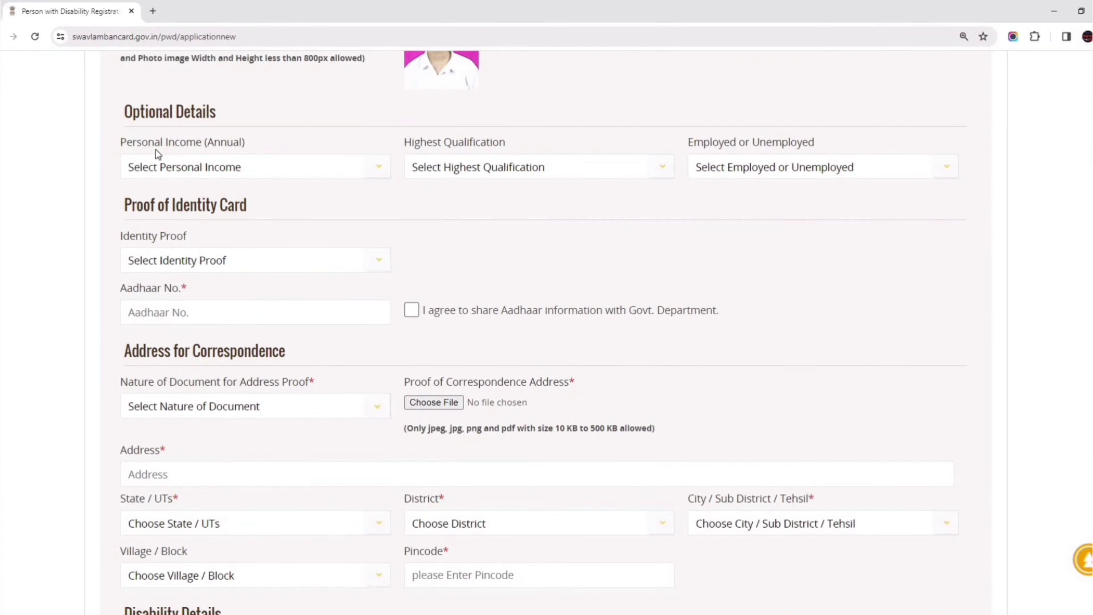
left_click(192, 169)
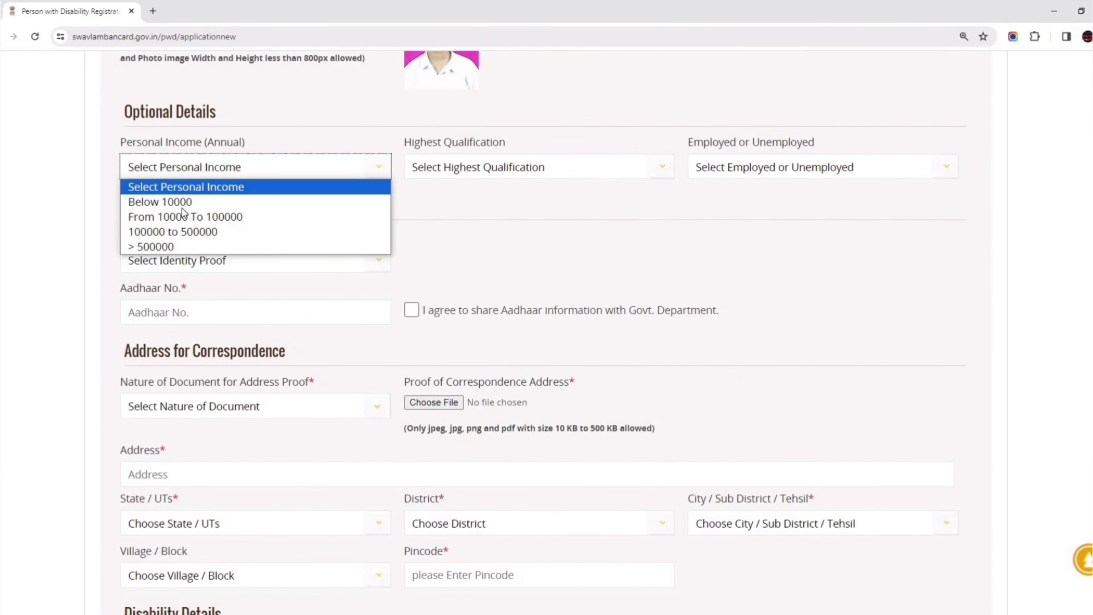
left_click(171, 202)
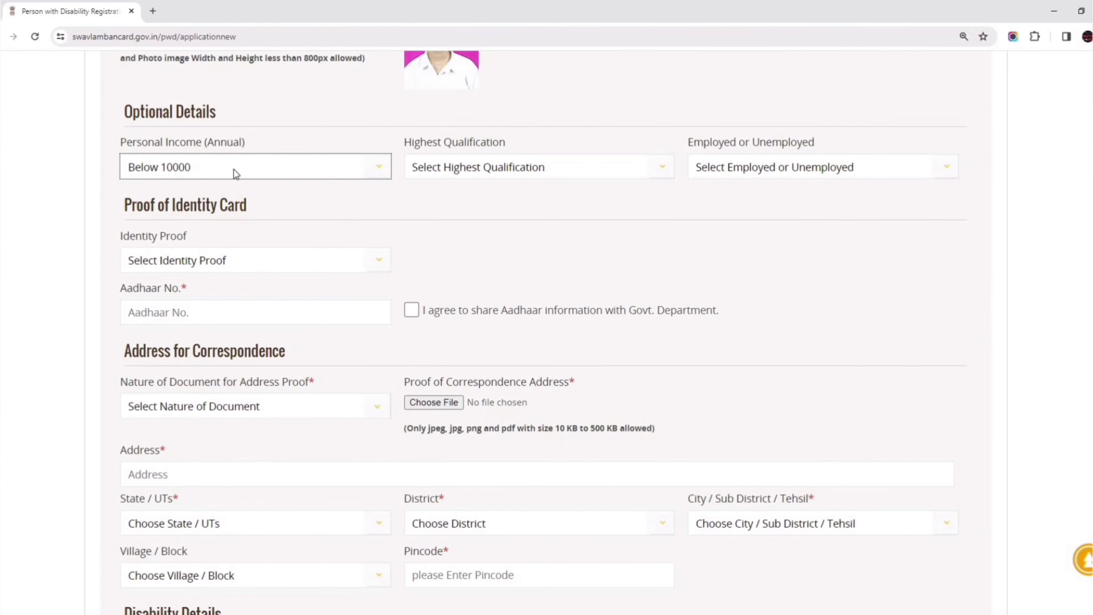
left_click(497, 170)
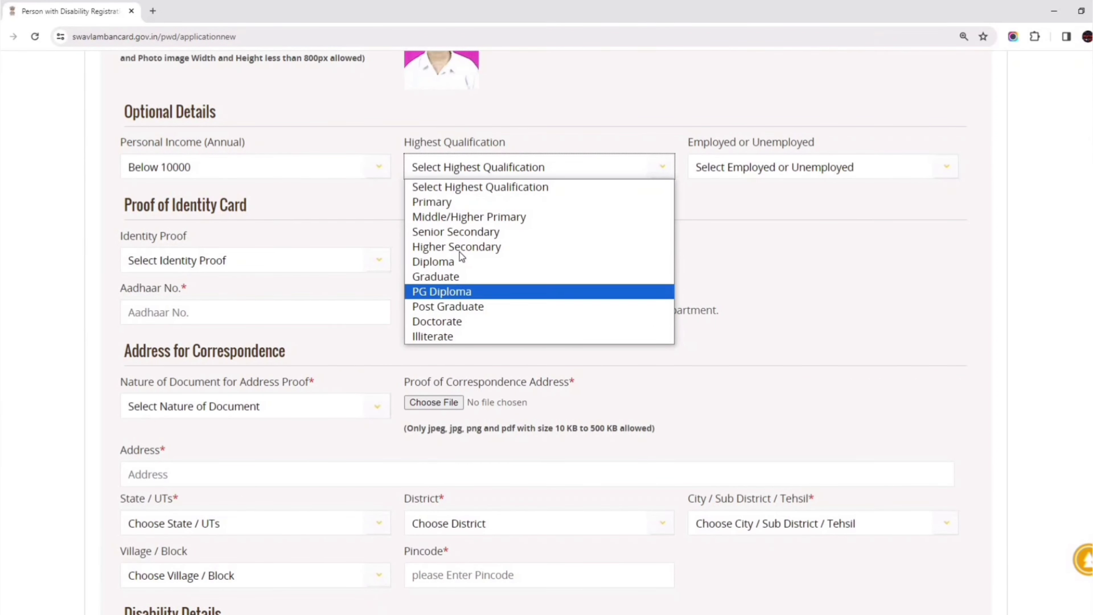
left_click(469, 202)
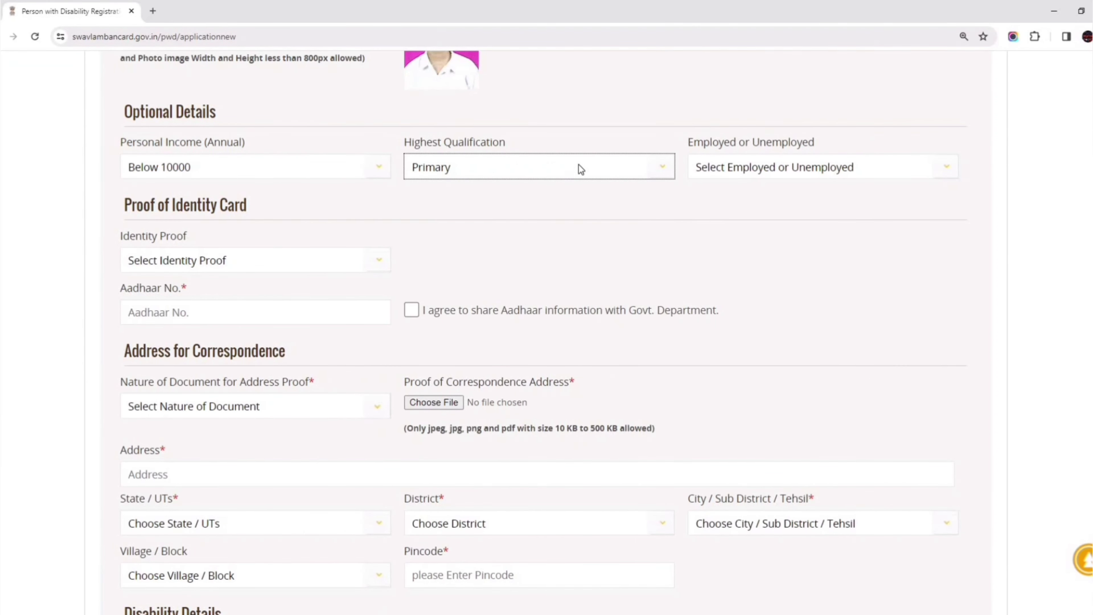
left_click(764, 168)
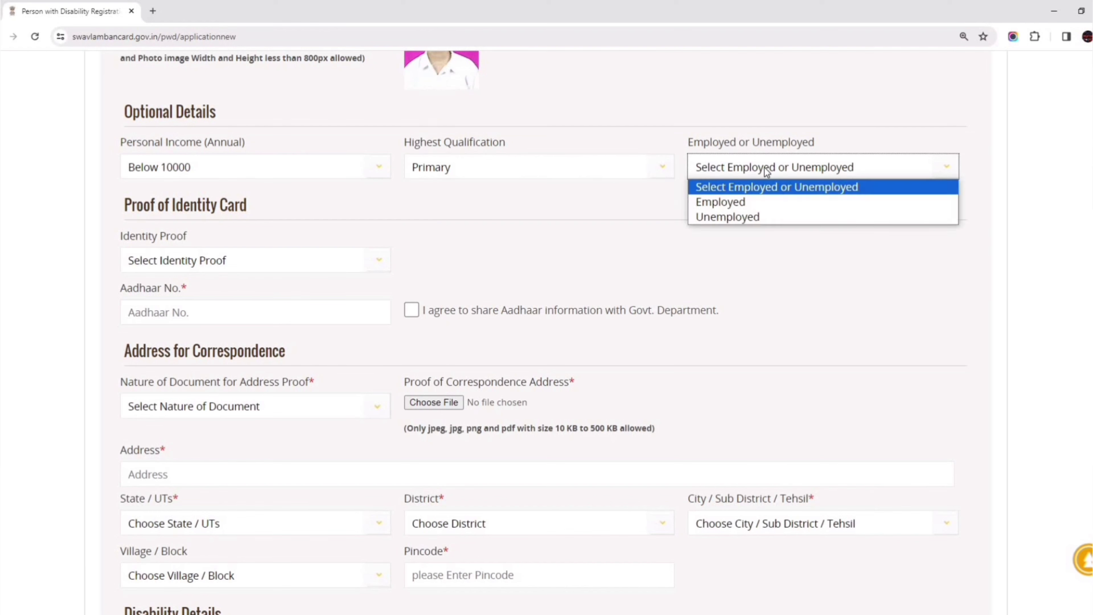
left_click(738, 218)
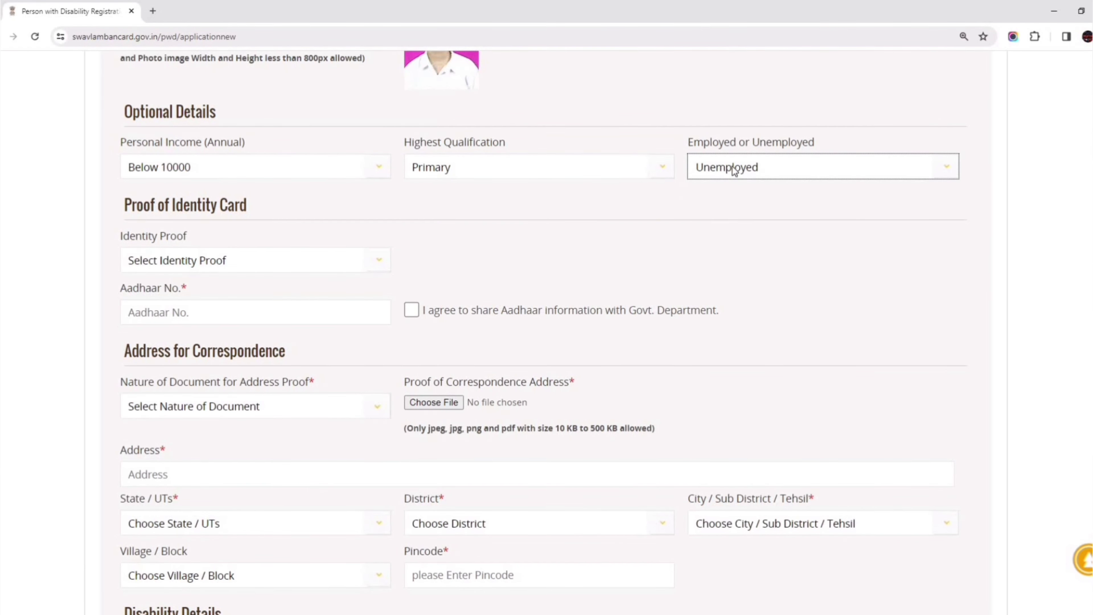
scroll(734, 202, "down", 3)
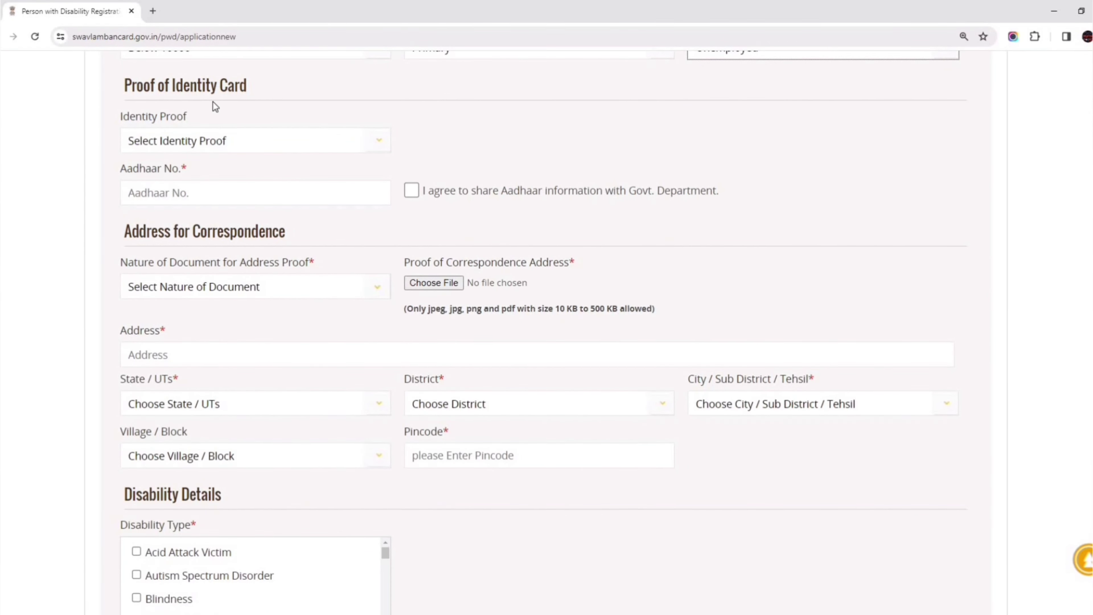
Choose Aadhaar Card as identity proof and upload adharcarda.jpg.
left_click(166, 142)
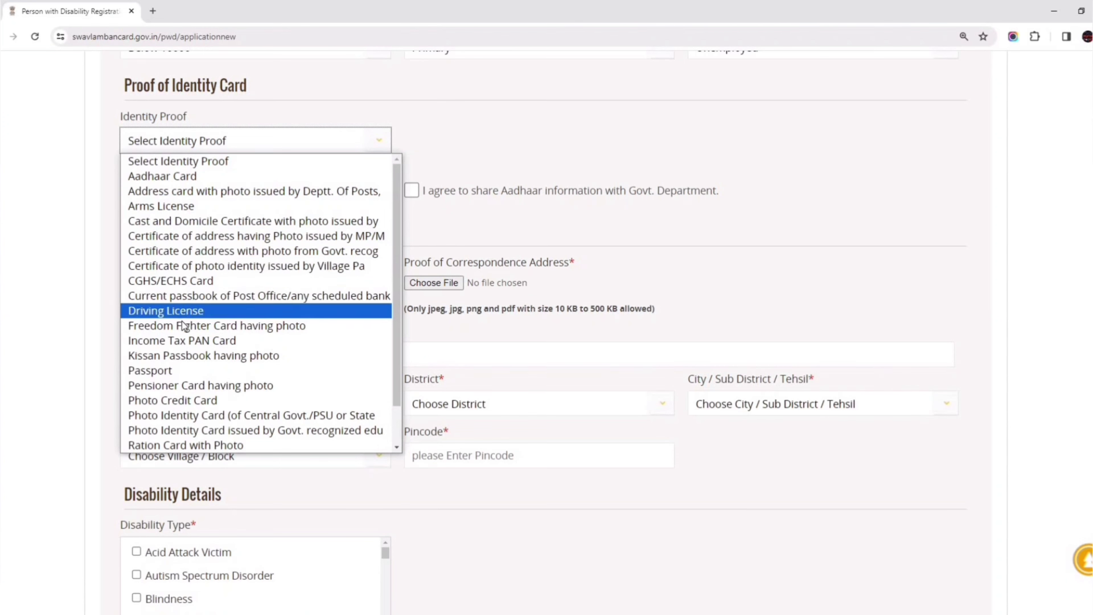
scroll(182, 323, "down", 1)
scroll(173, 392, "up", 1)
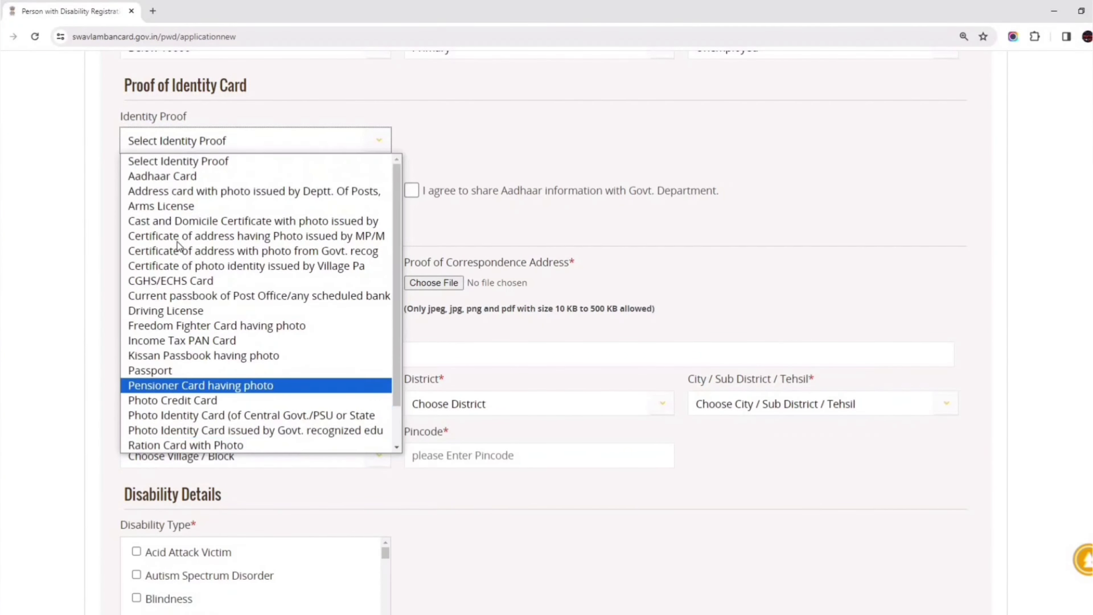
left_click(241, 173)
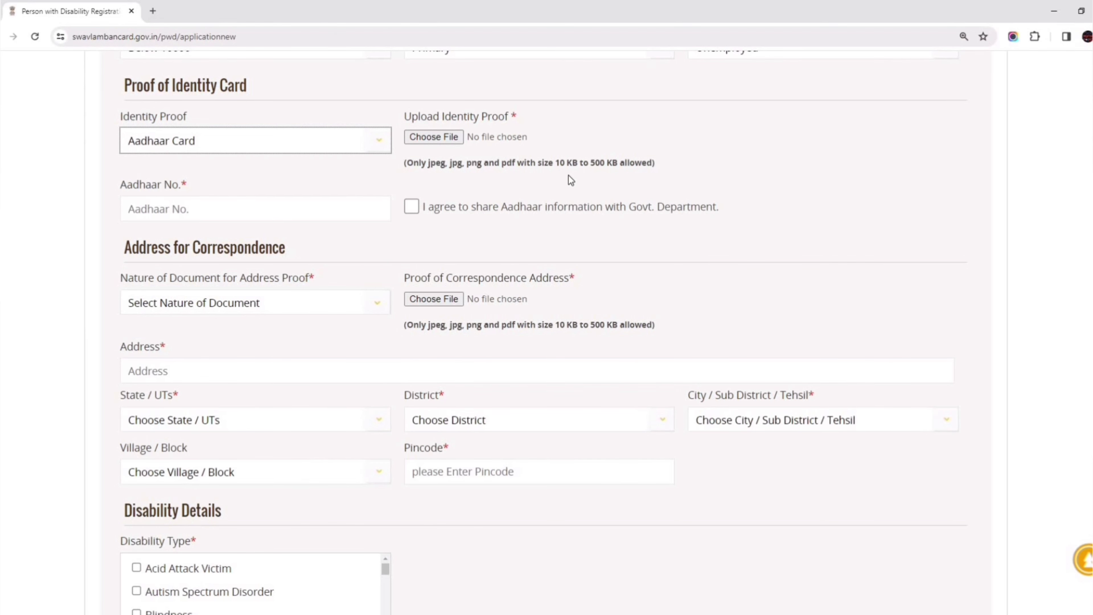
left_click(435, 138)
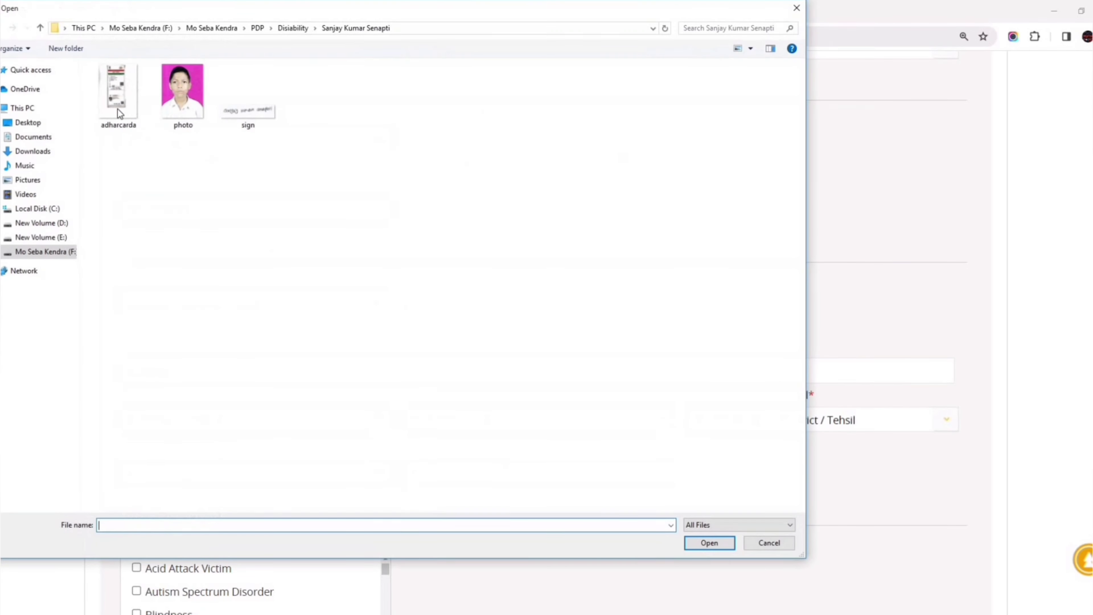
double_click(118, 109)
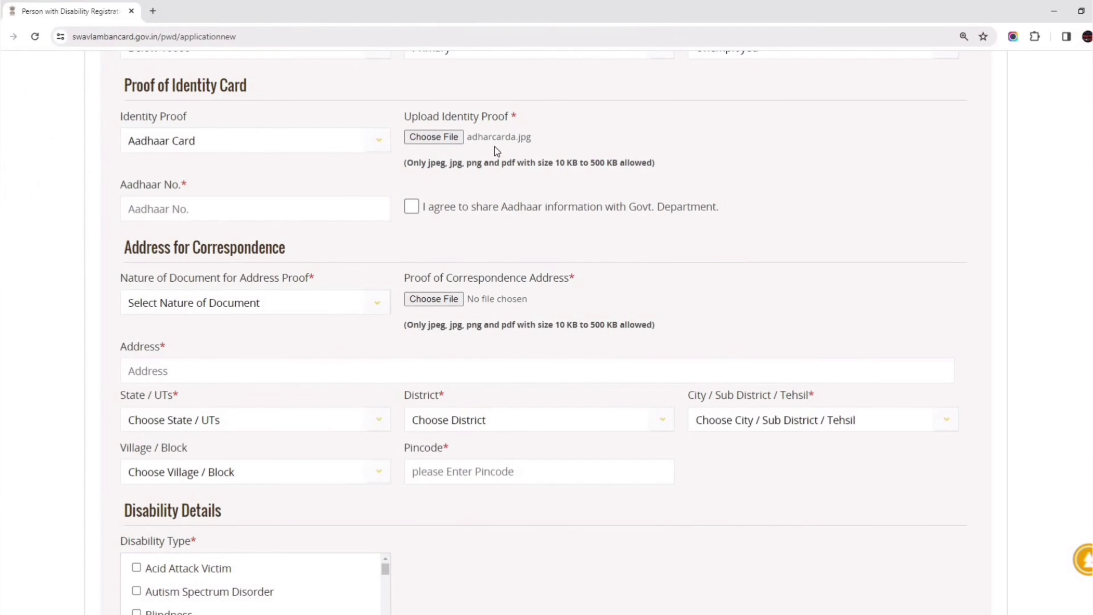
Enter the Aadhaar number and consent to sharing Aadhaar information.
left_click(143, 209)
type("7***")
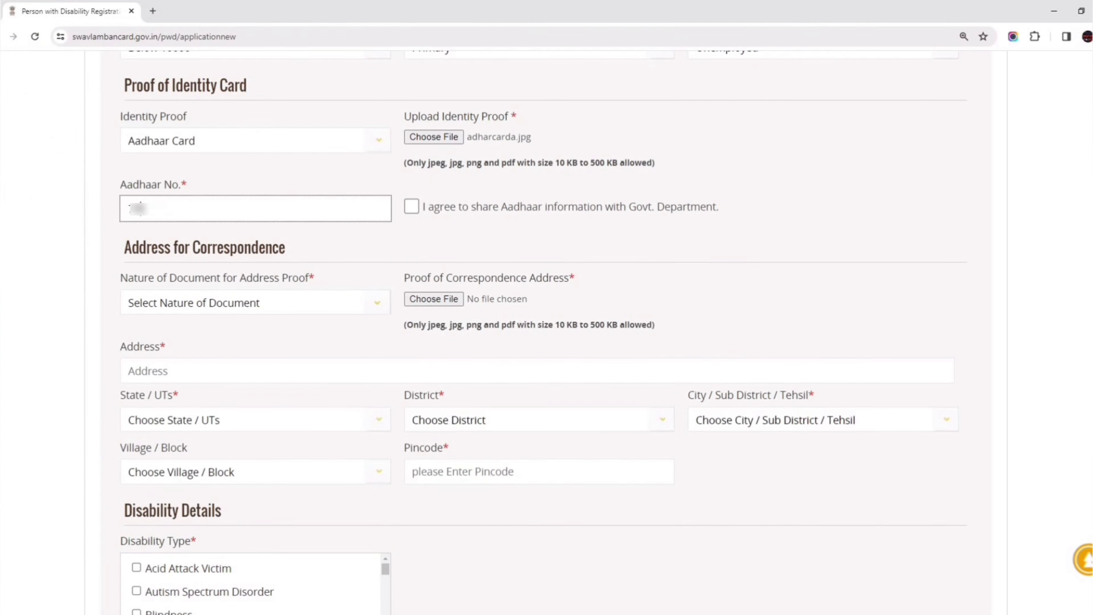
type("*********")
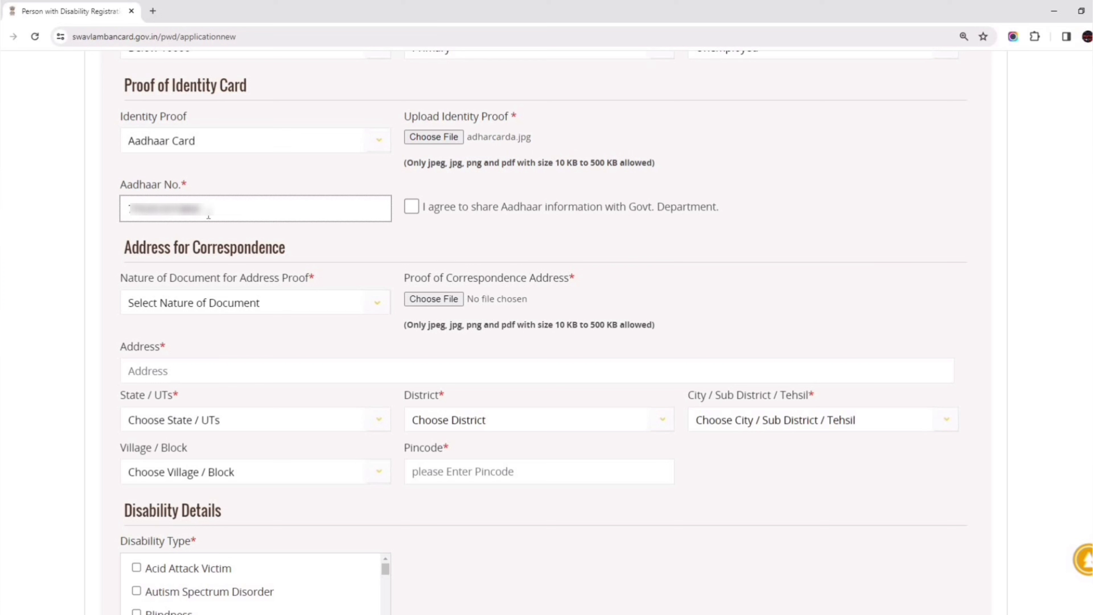
left_click(412, 207)
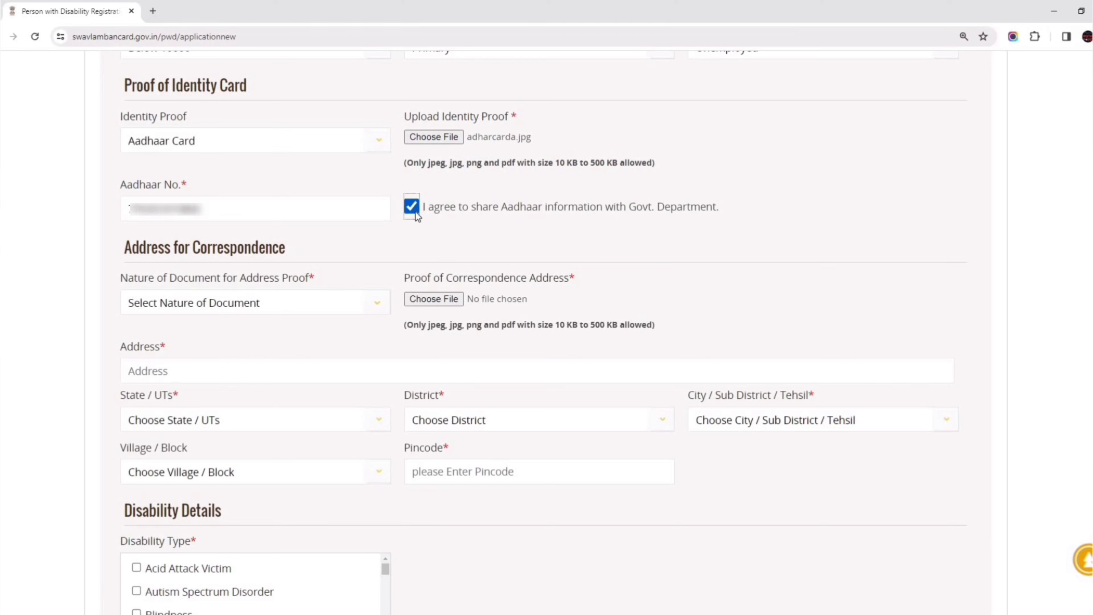
Use Aadhaar card with adharcarda.jpg as address proof and start typing the correspondence address.
left_click(201, 303)
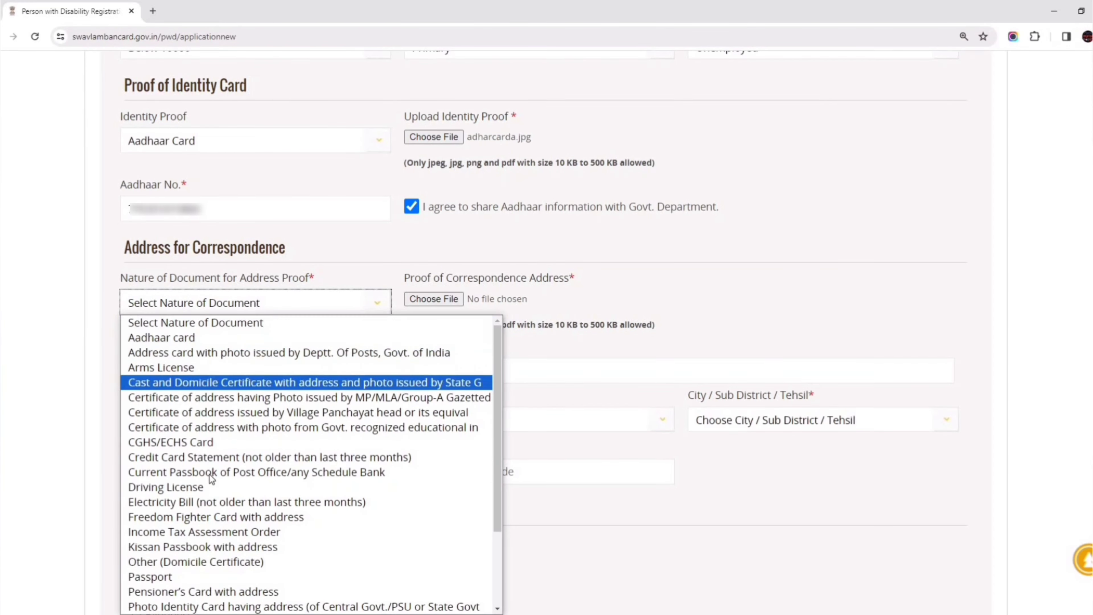
scroll(211, 486, "down", 3)
scroll(202, 525, "up", 3)
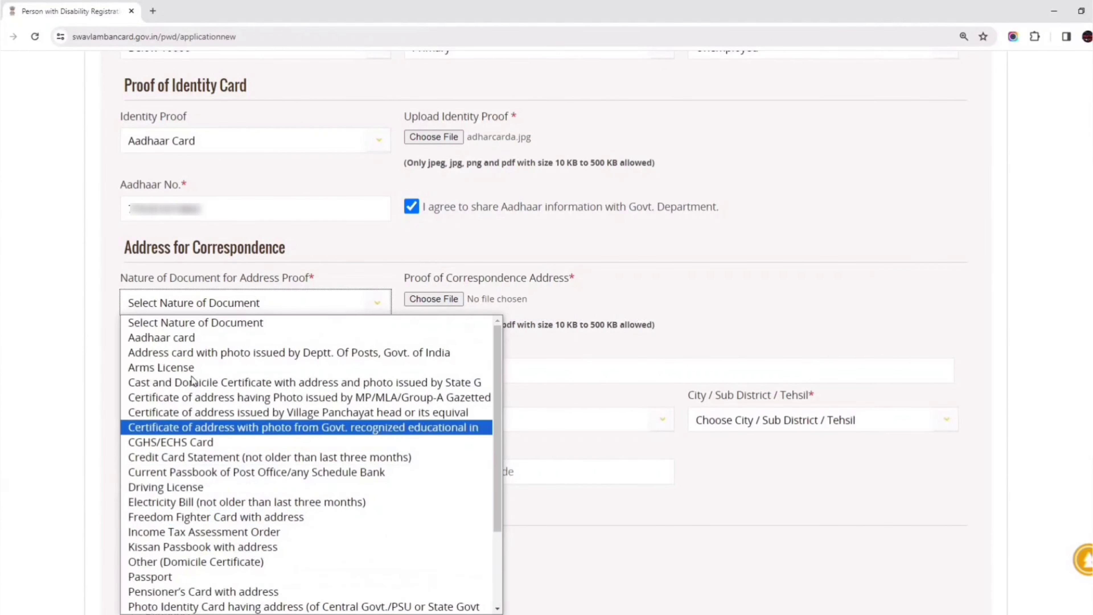
left_click(177, 338)
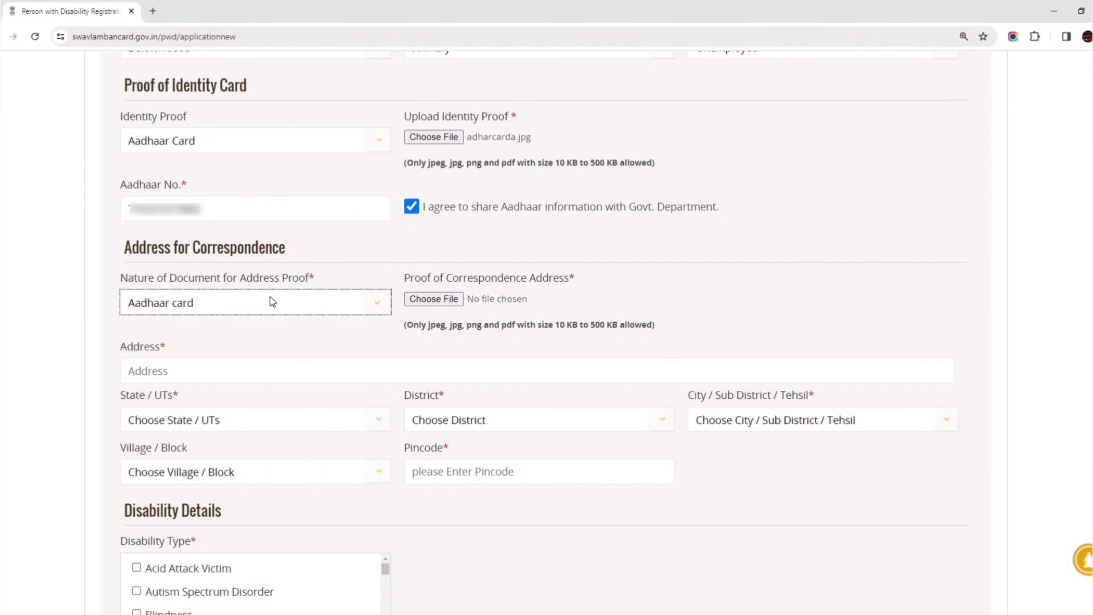
left_click(433, 300)
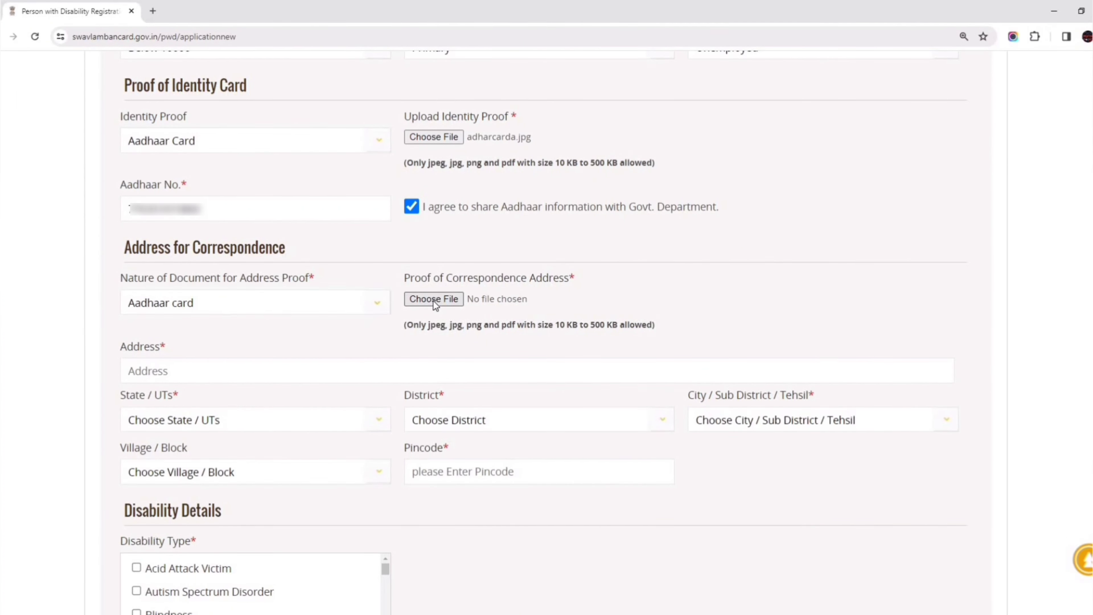
double_click(117, 93)
left_click(176, 371)
type("A")
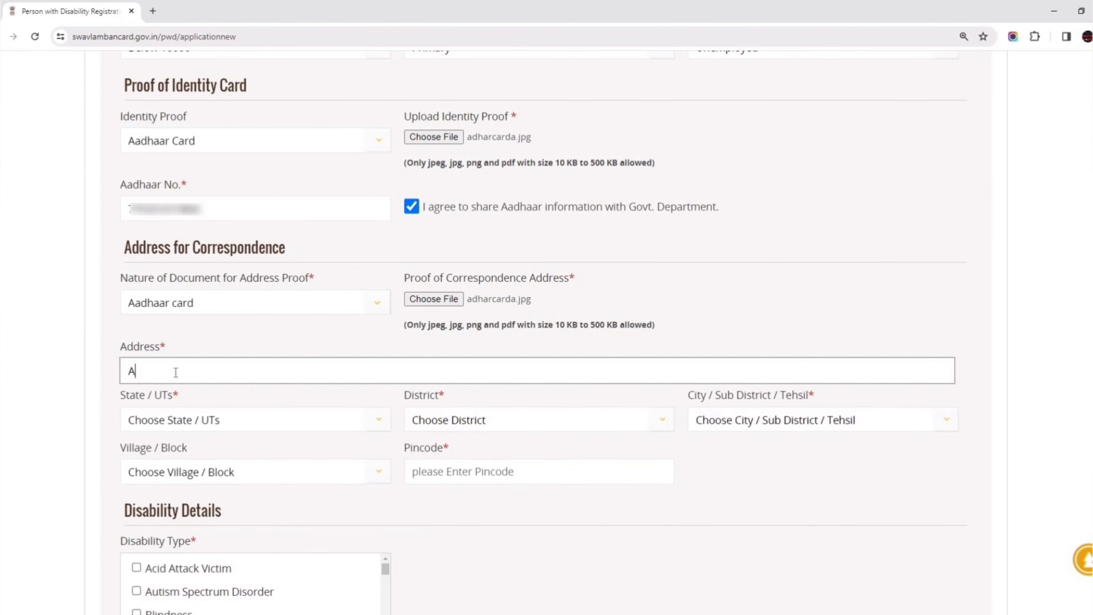
type("t ...")
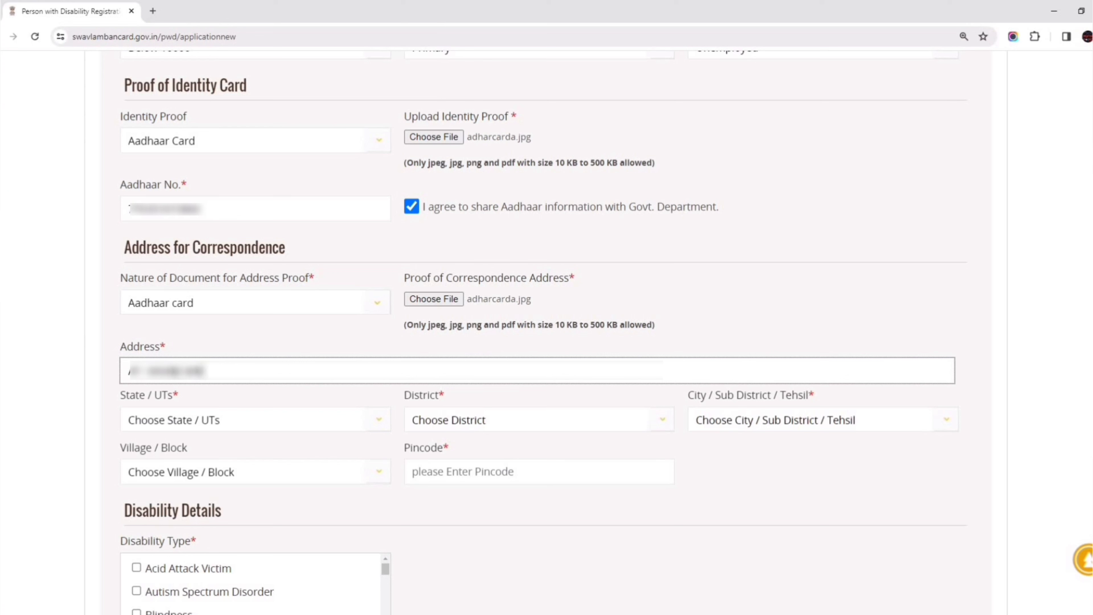
type("...")
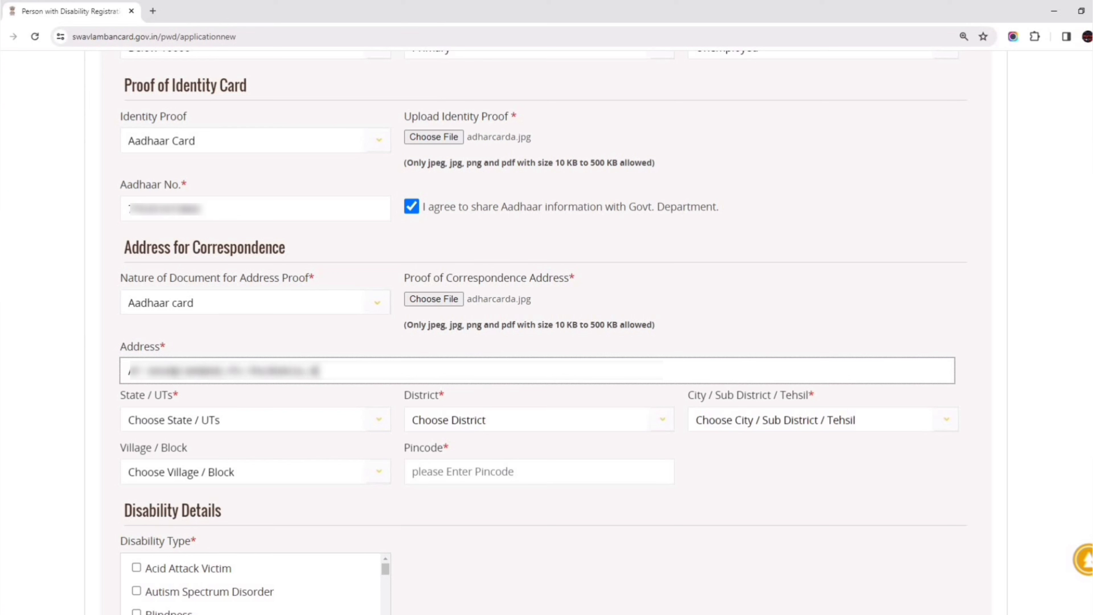
type("...")
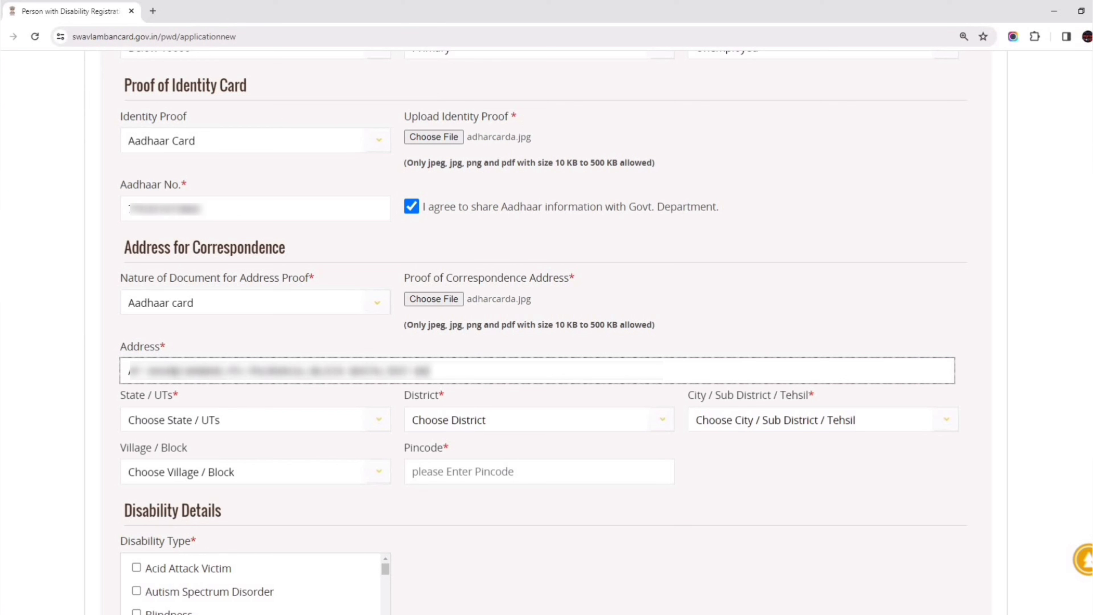
type("...")
Set the correspondence state to ODISHA and district to BALESHWAR, showing Baleshwar's sub-districts.
left_click(125, 420)
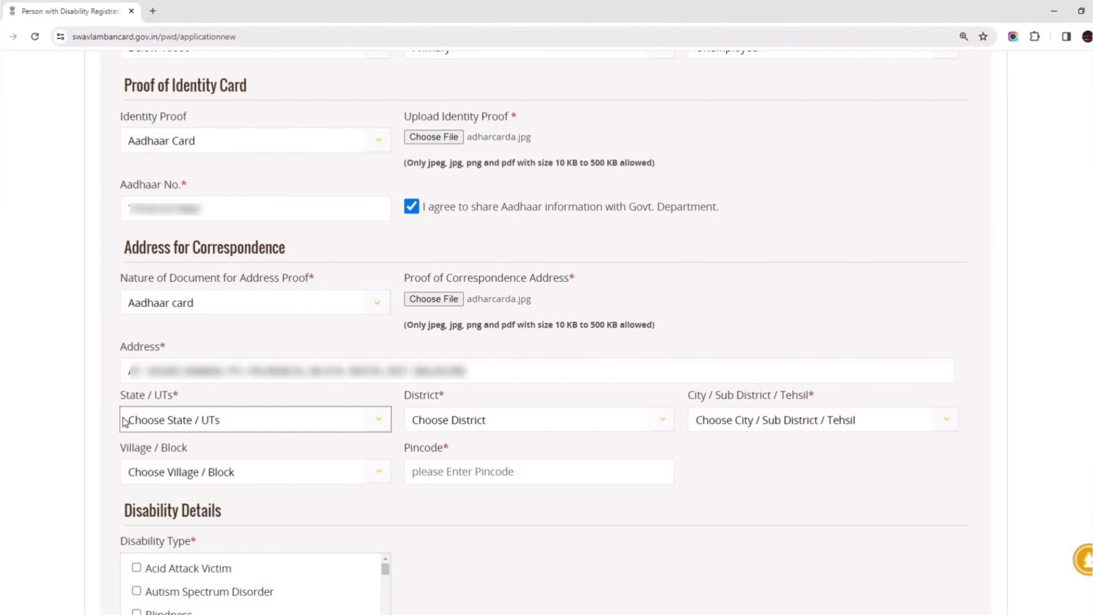
left_click(169, 419)
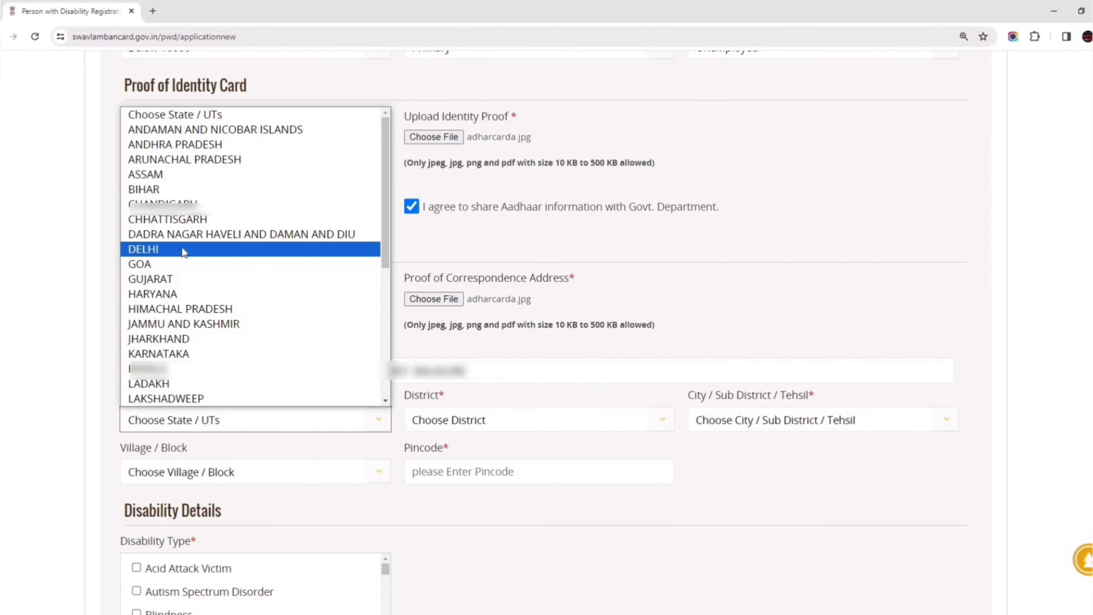
scroll(182, 252, "down", 6)
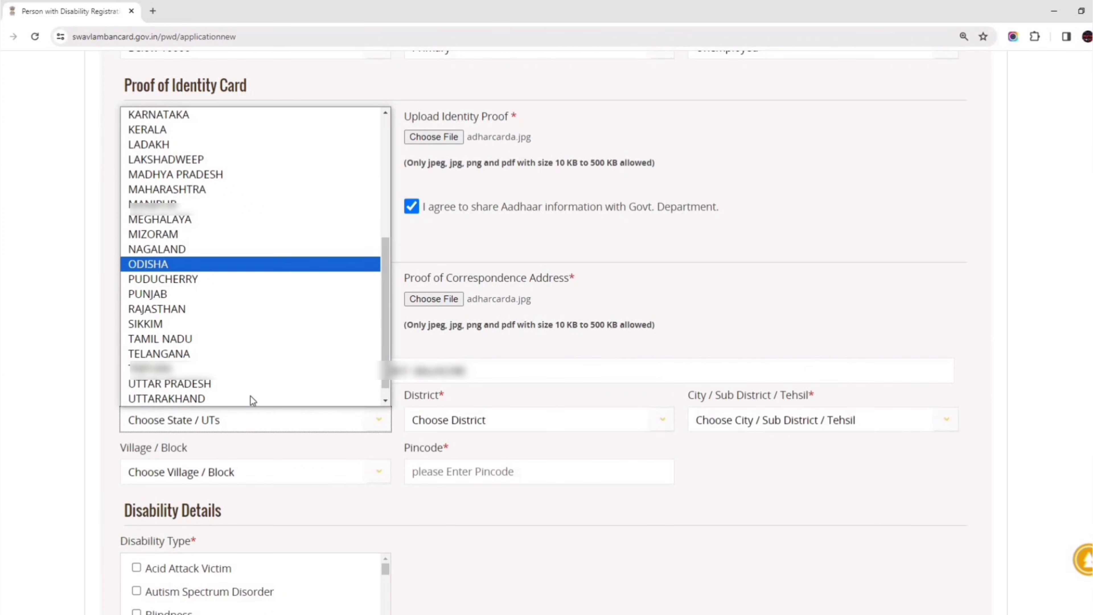
left_click(501, 425)
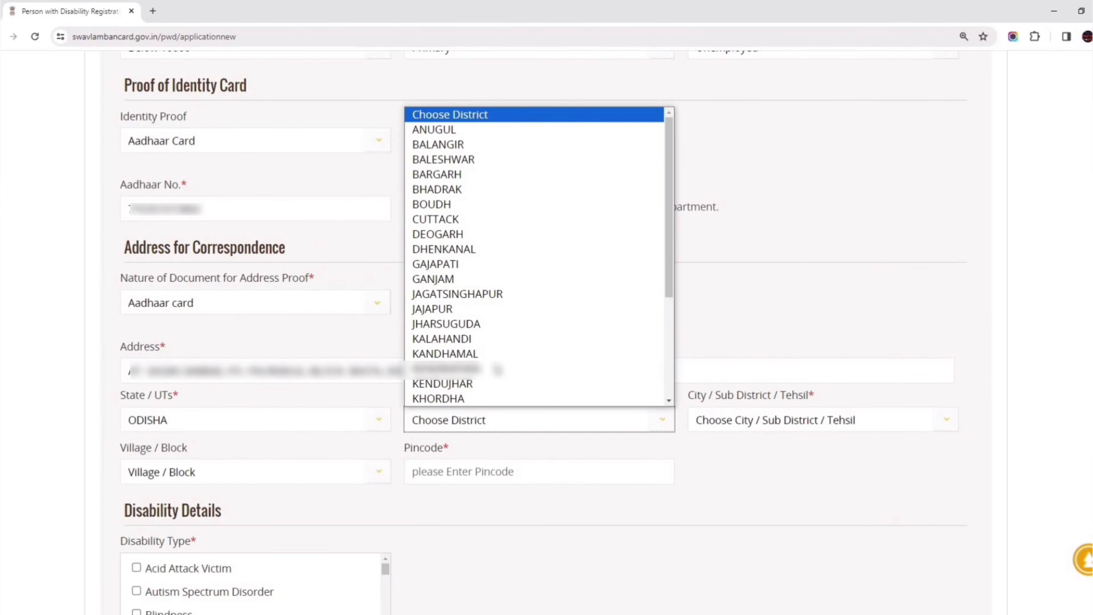
left_click(444, 159)
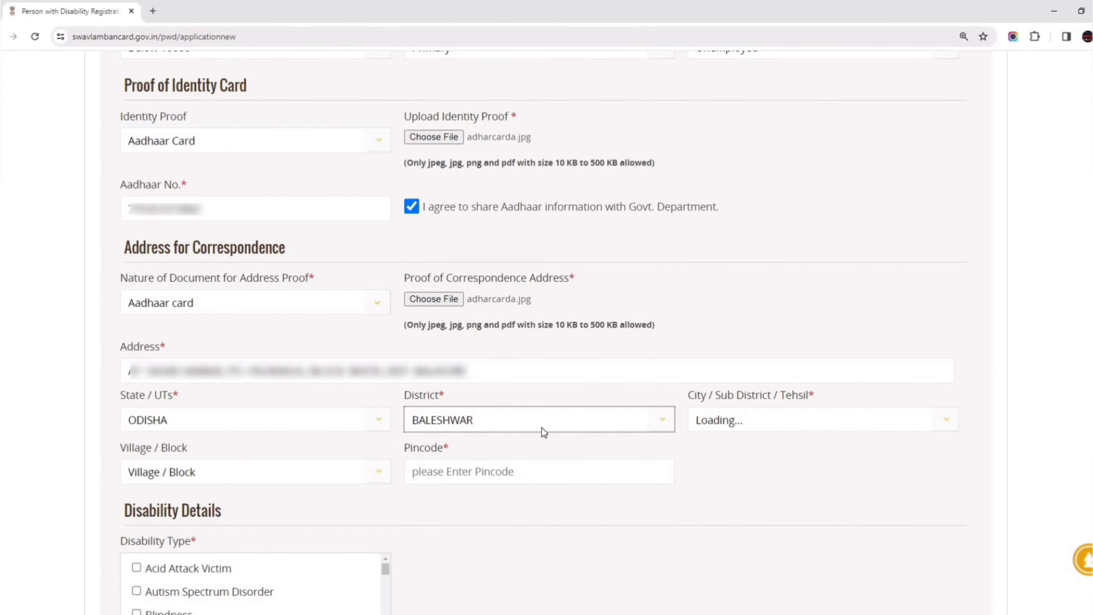
left_click(759, 420)
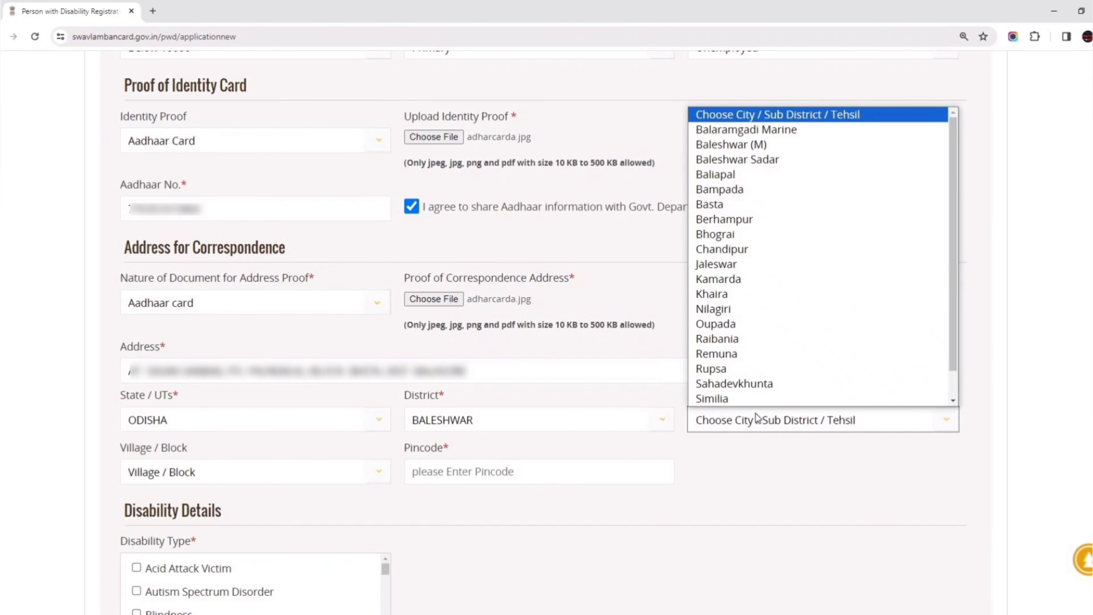